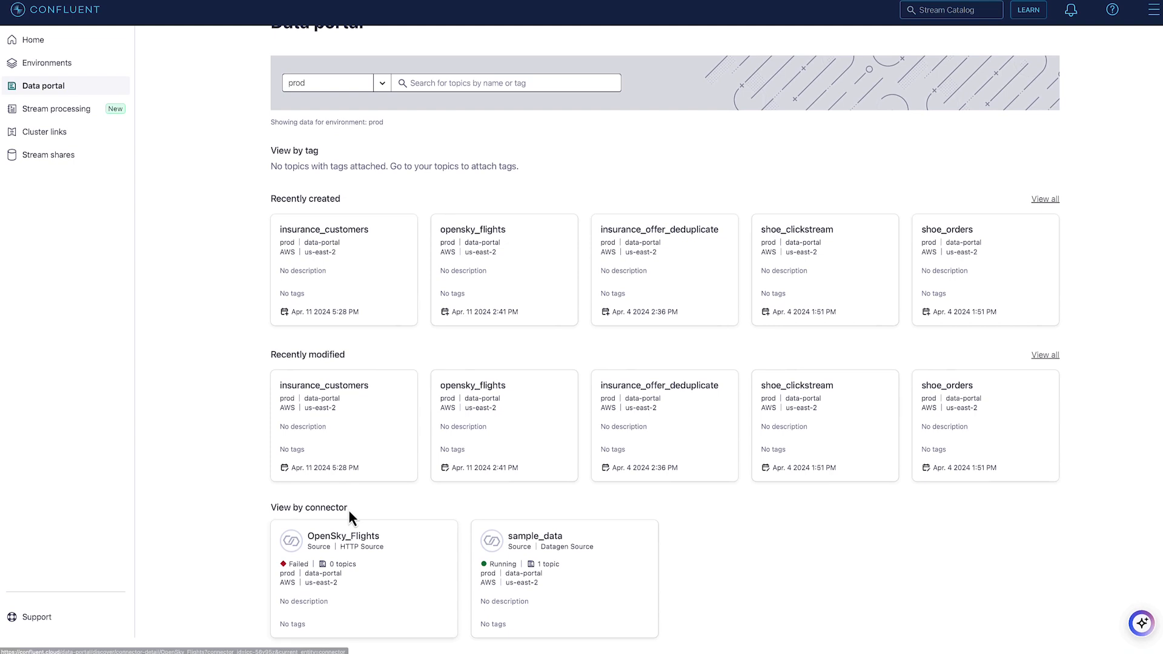
# View the details of the OpenSky_Flights connector and return to the data portal overview
pyautogui.click(343, 548)
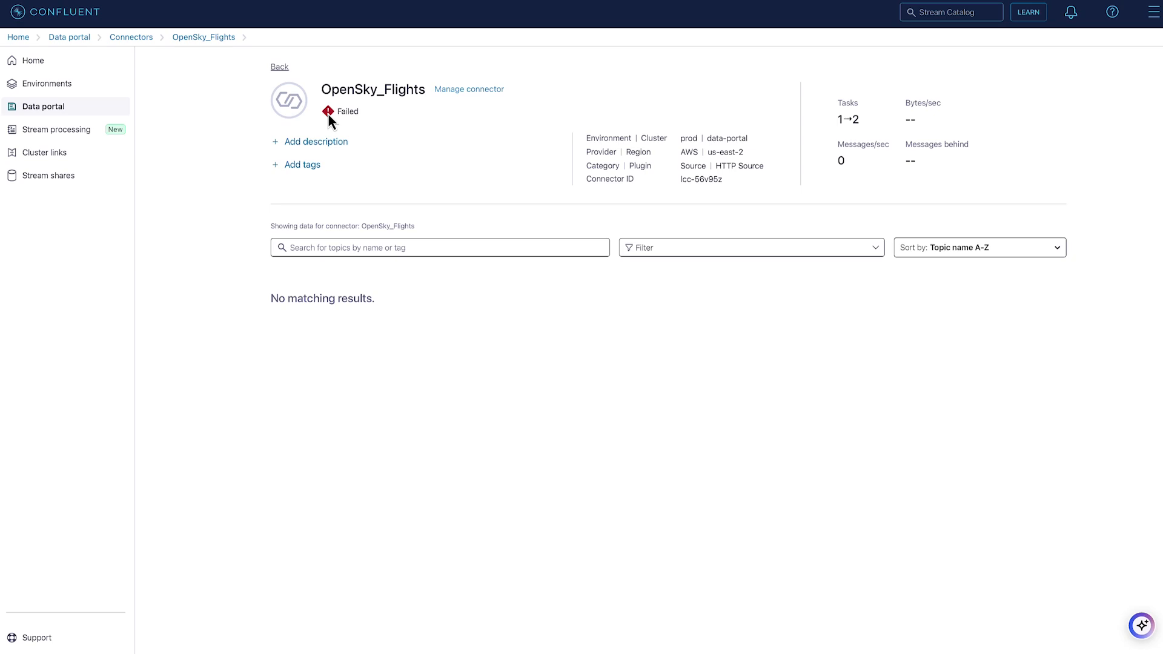
pyautogui.click(278, 67)
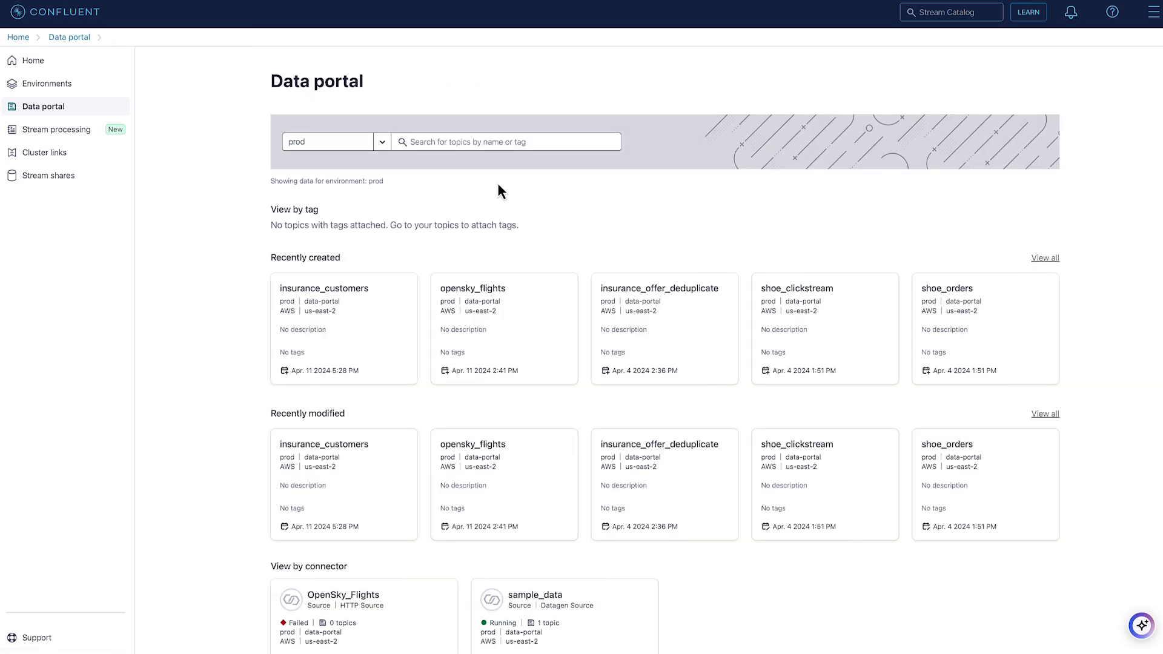
# List all recently created topics with prod as the selected environment
pyautogui.click(1045, 258)
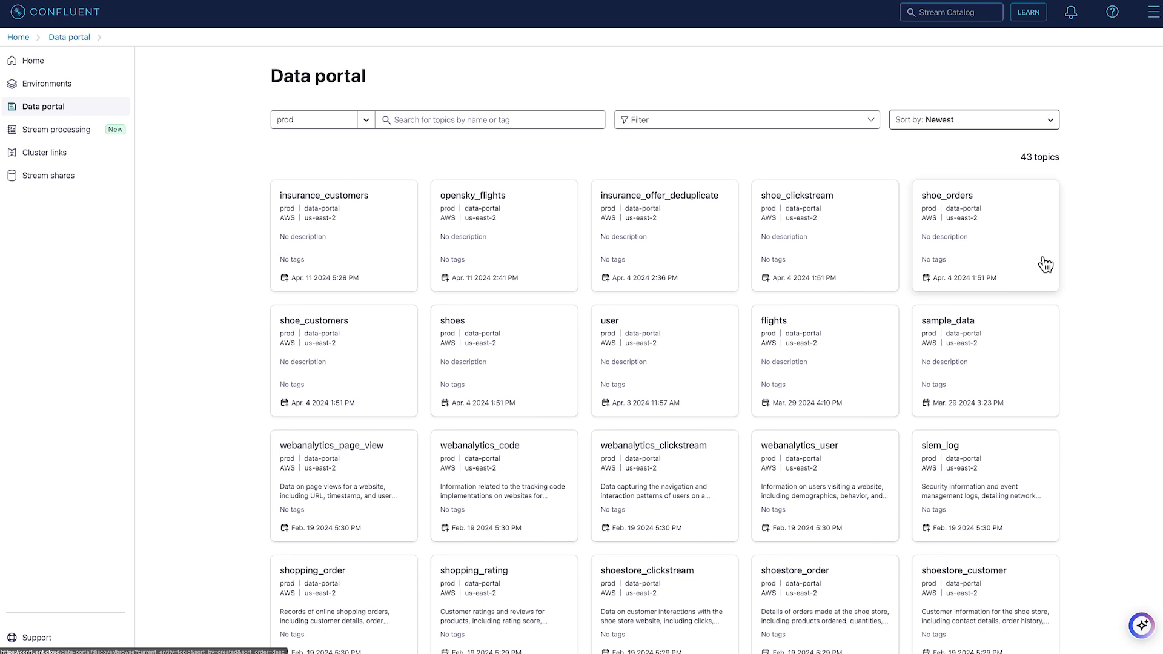
pyautogui.click(334, 129)
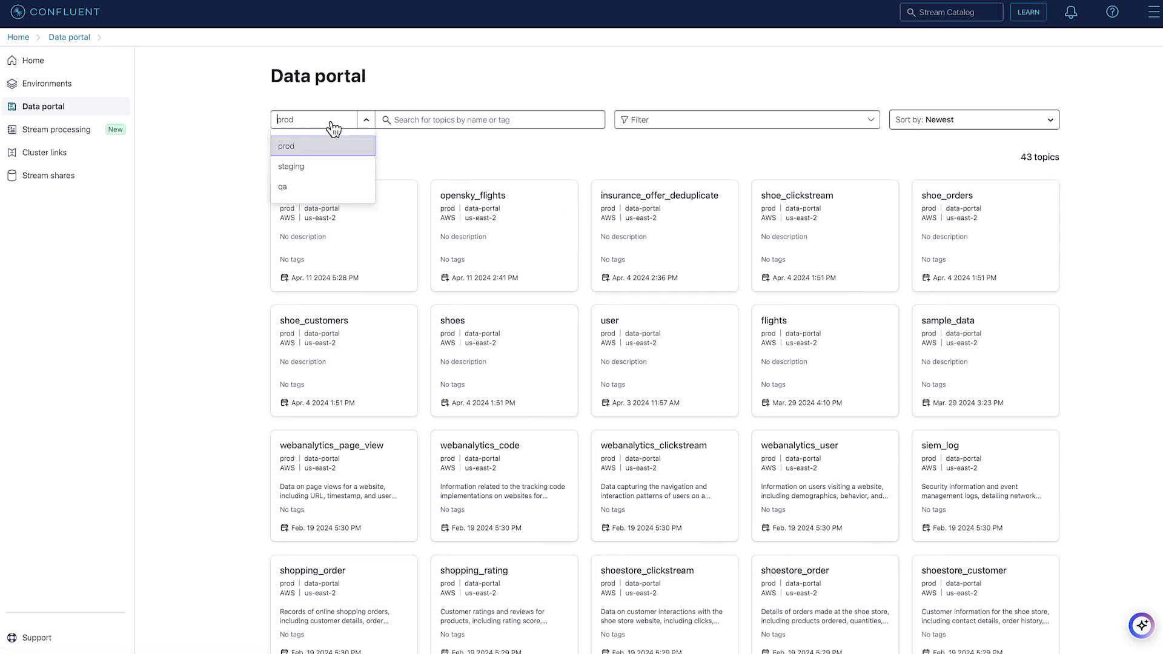
pyautogui.click(311, 151)
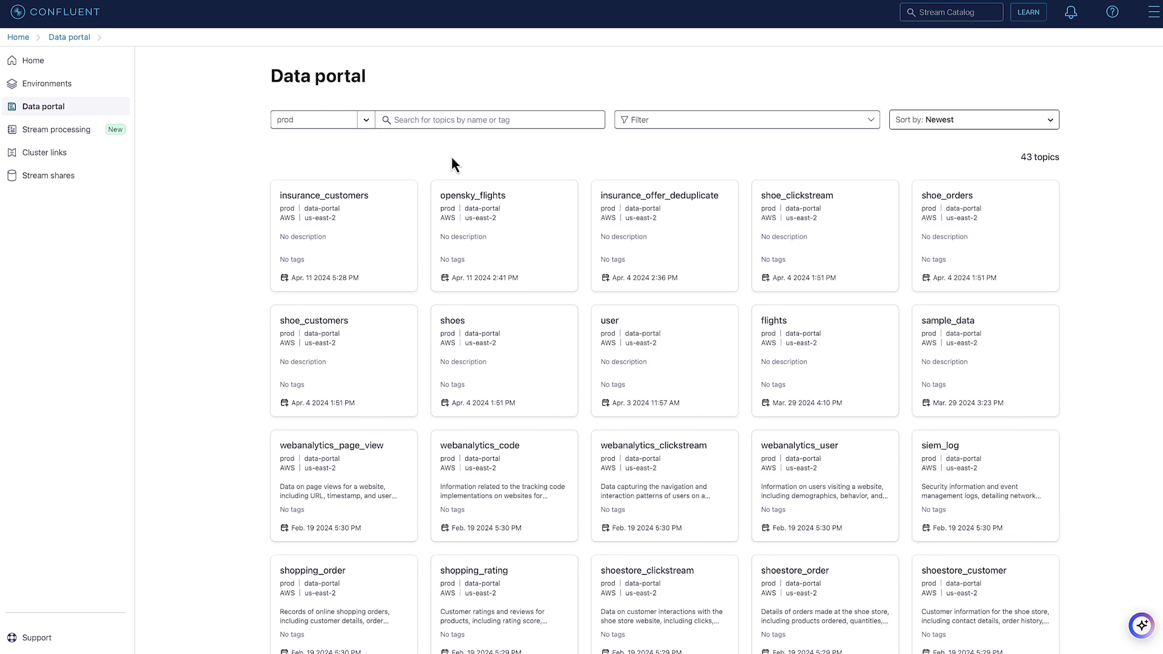
# Review the available topic filter categories from Business Metadata through Connector, and close the filter without applying any
pyautogui.click(656, 121)
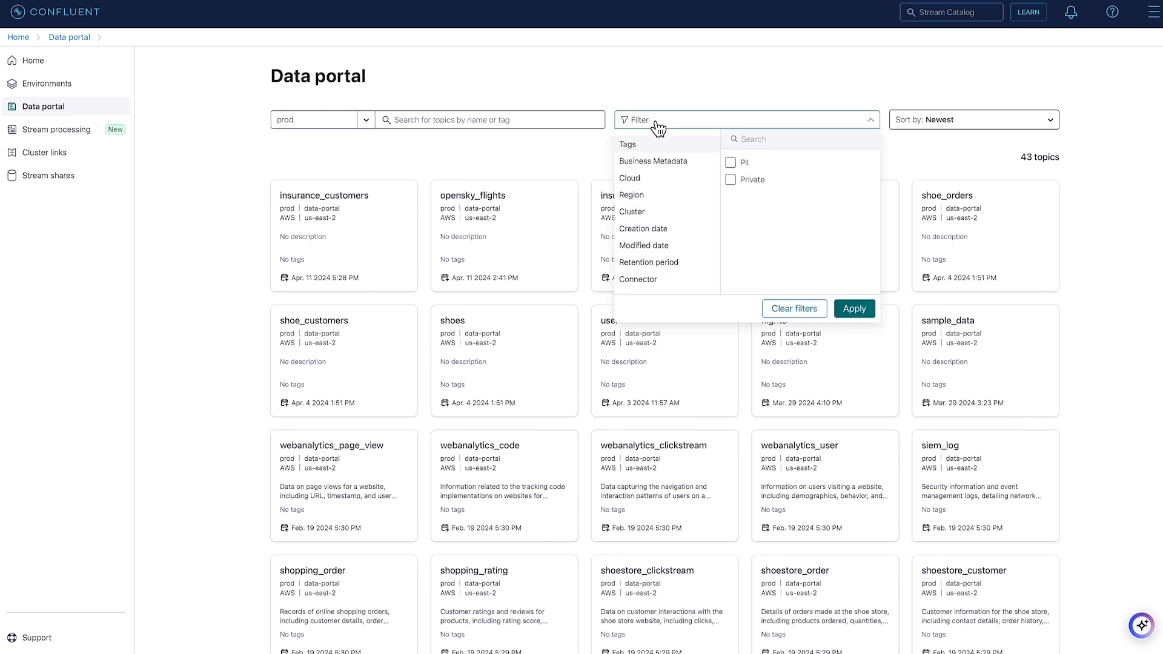
pyautogui.click(636, 163)
pyautogui.click(635, 180)
pyautogui.click(632, 197)
pyautogui.click(636, 213)
pyautogui.click(640, 233)
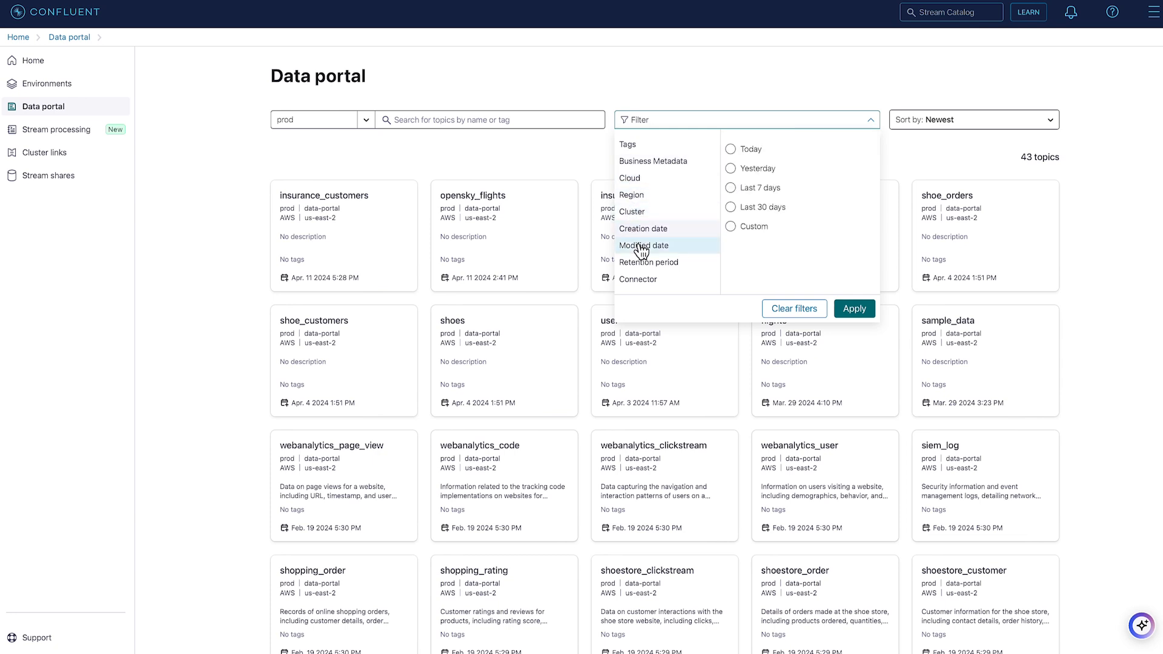
pyautogui.click(641, 249)
pyautogui.click(643, 265)
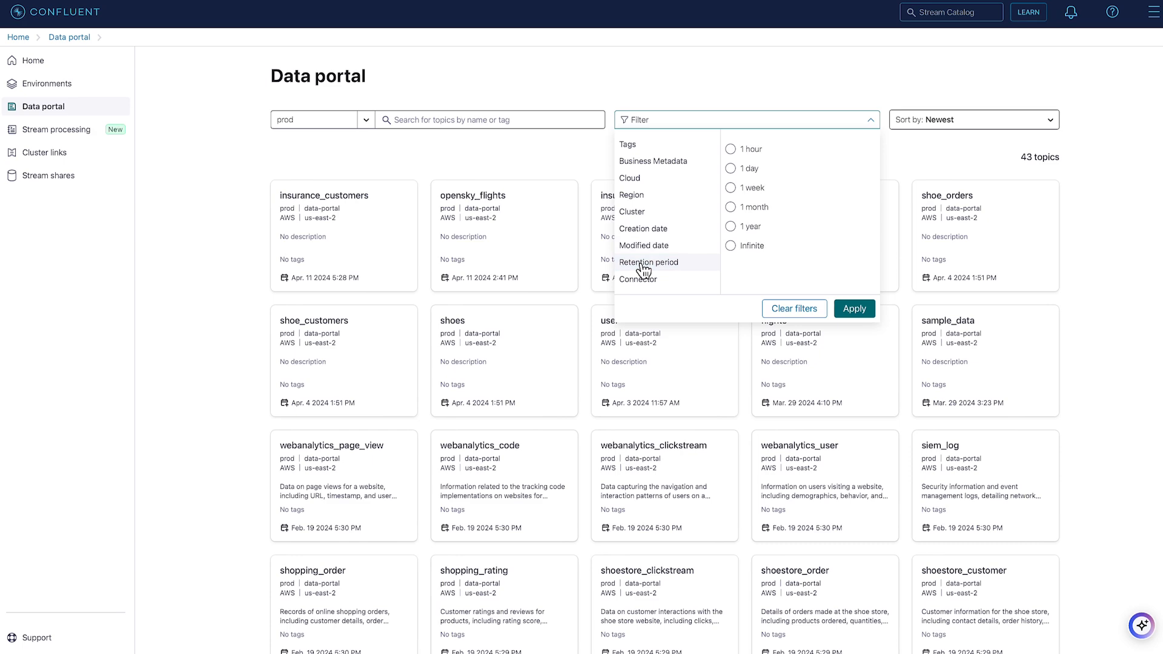
pyautogui.click(638, 279)
pyautogui.click(1098, 193)
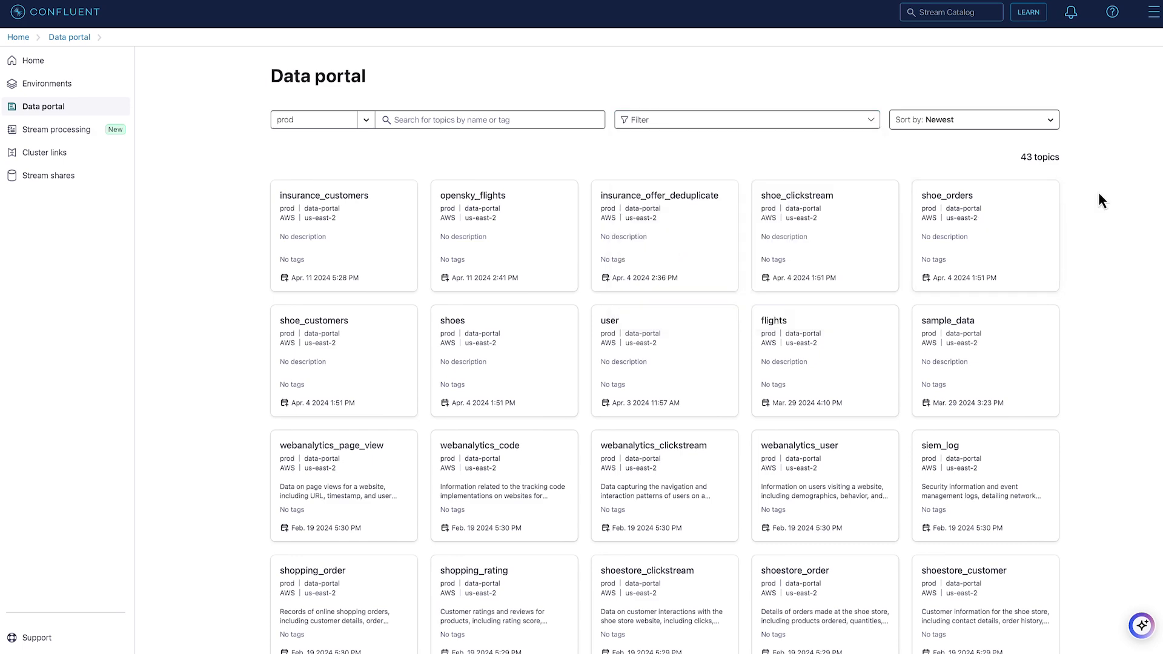
# Sort the listed topics by topic name A-Z
pyautogui.click(1006, 130)
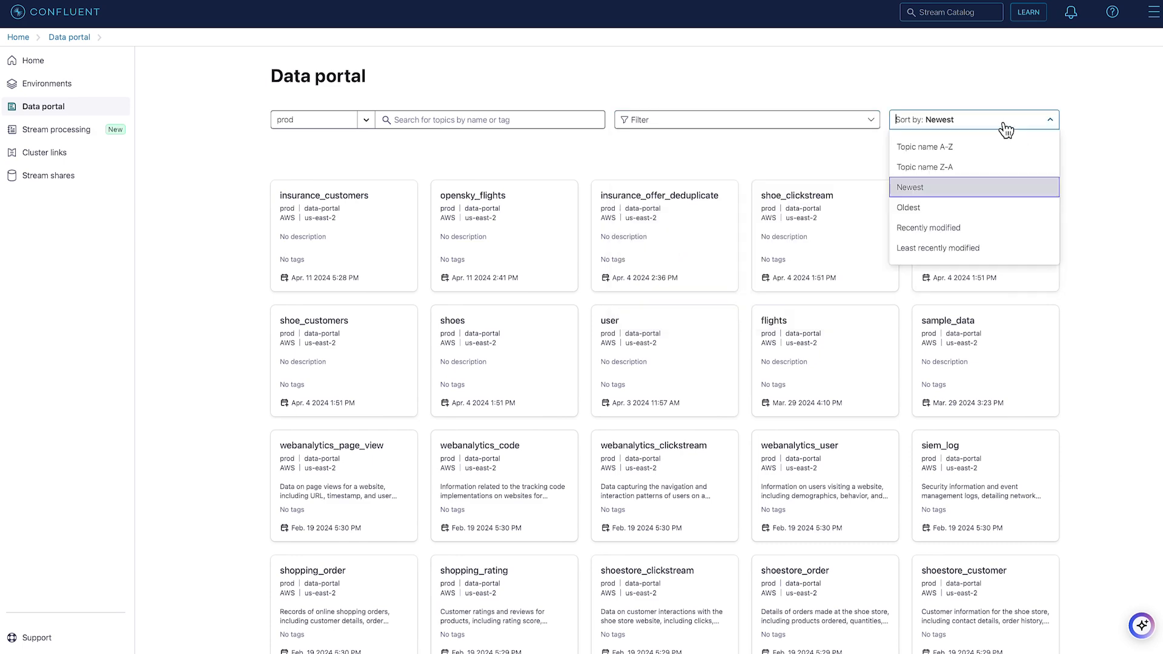
pyautogui.click(965, 147)
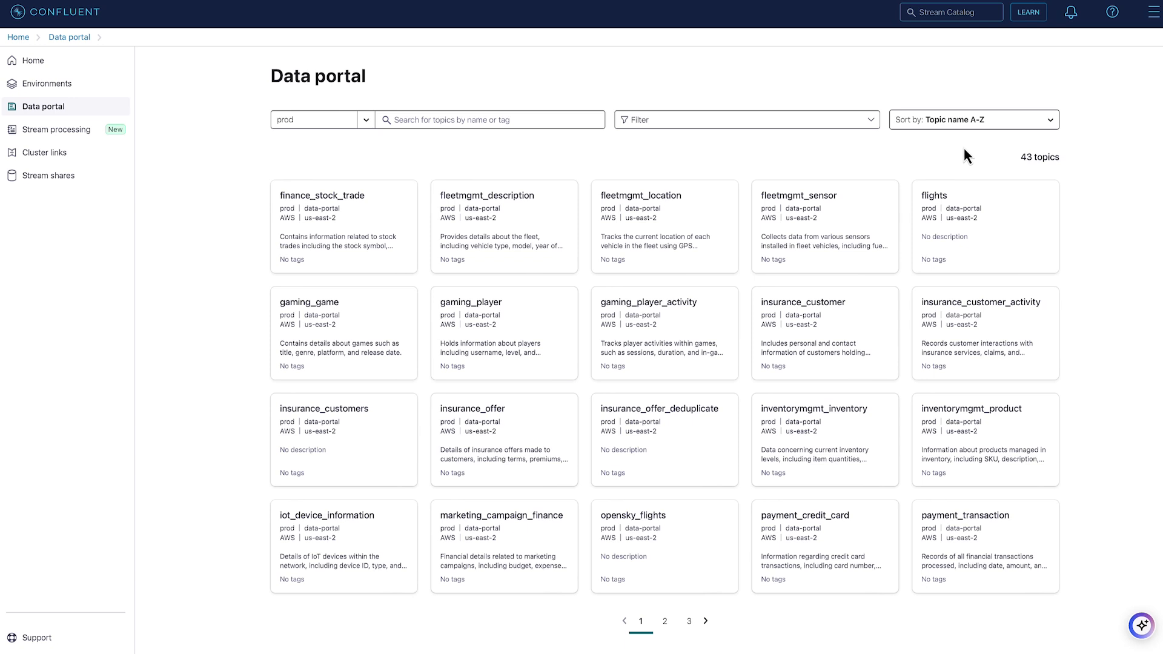
# Search the prod topics for "insurance" and preview the insurance_customer topic
pyautogui.click(485, 119)
pyautogui.write('ins')
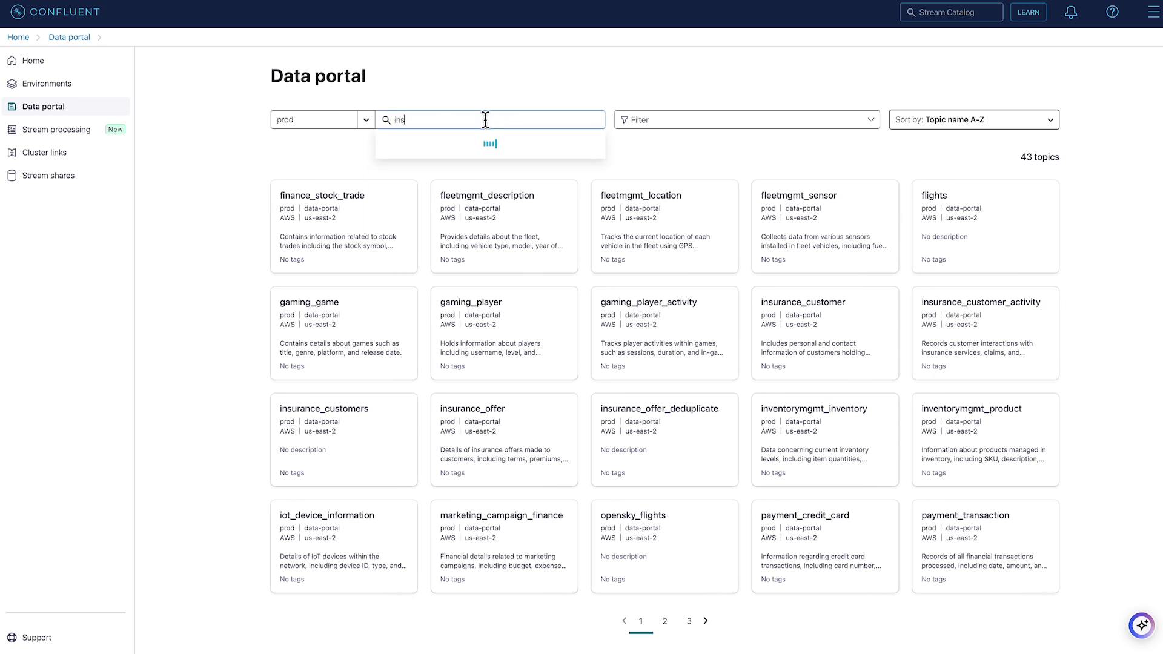
pyautogui.write('urance')
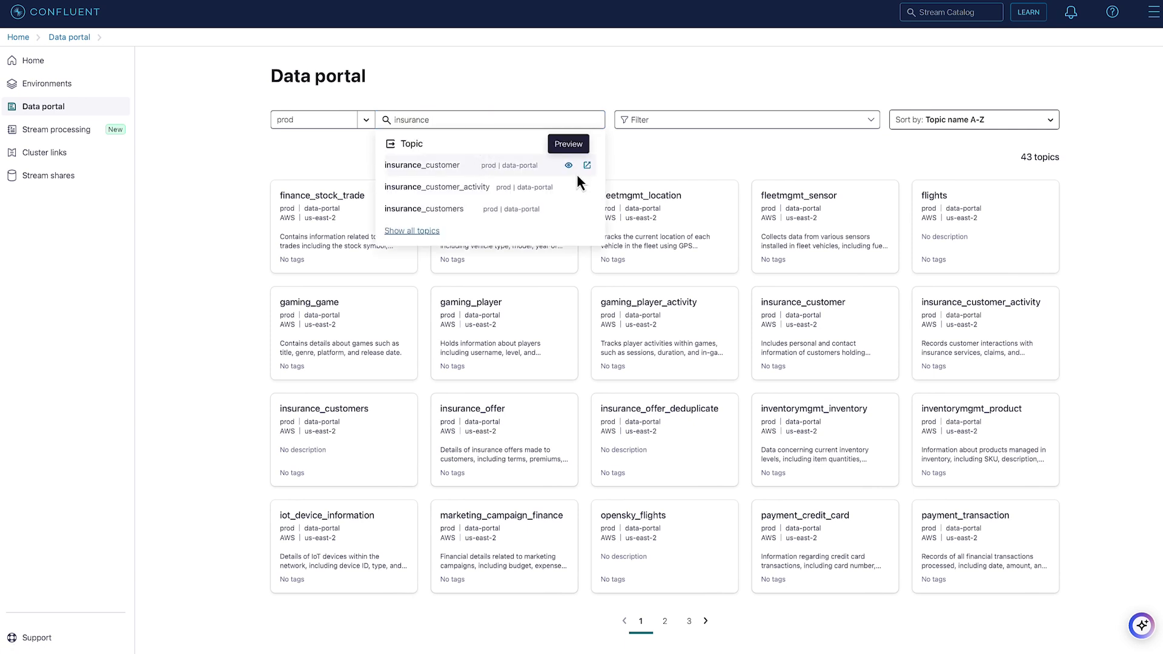
pyautogui.click(569, 165)
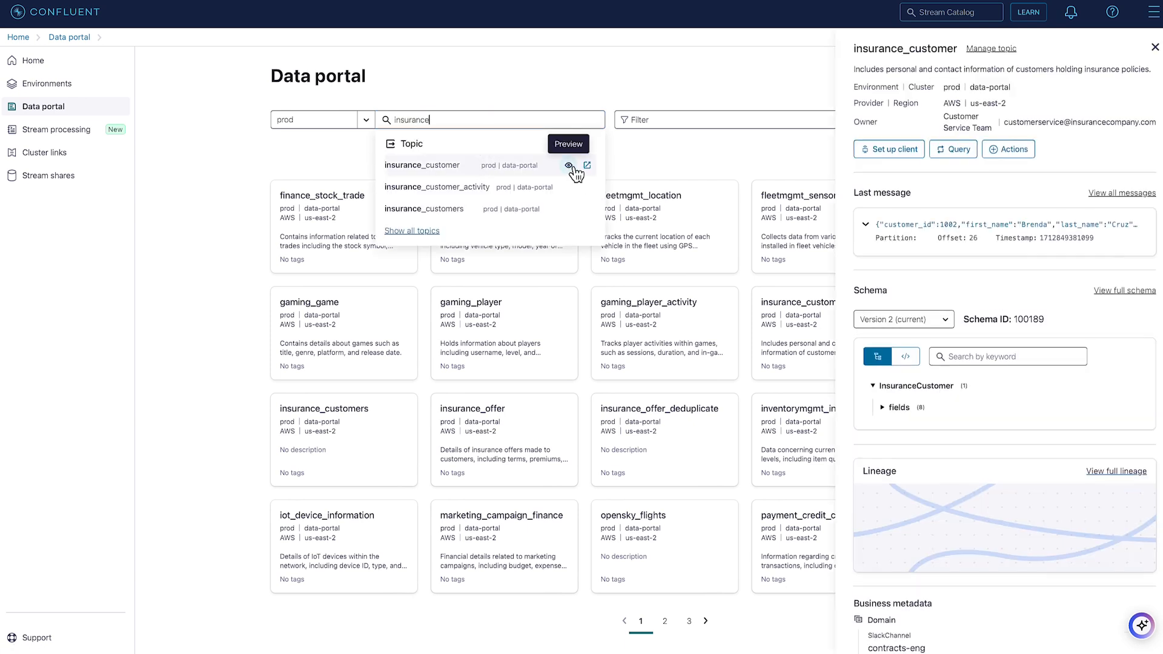
# Examine the insurance_customer topic's expanded last message and its schema in code view, and close the preview
pyautogui.click(866, 225)
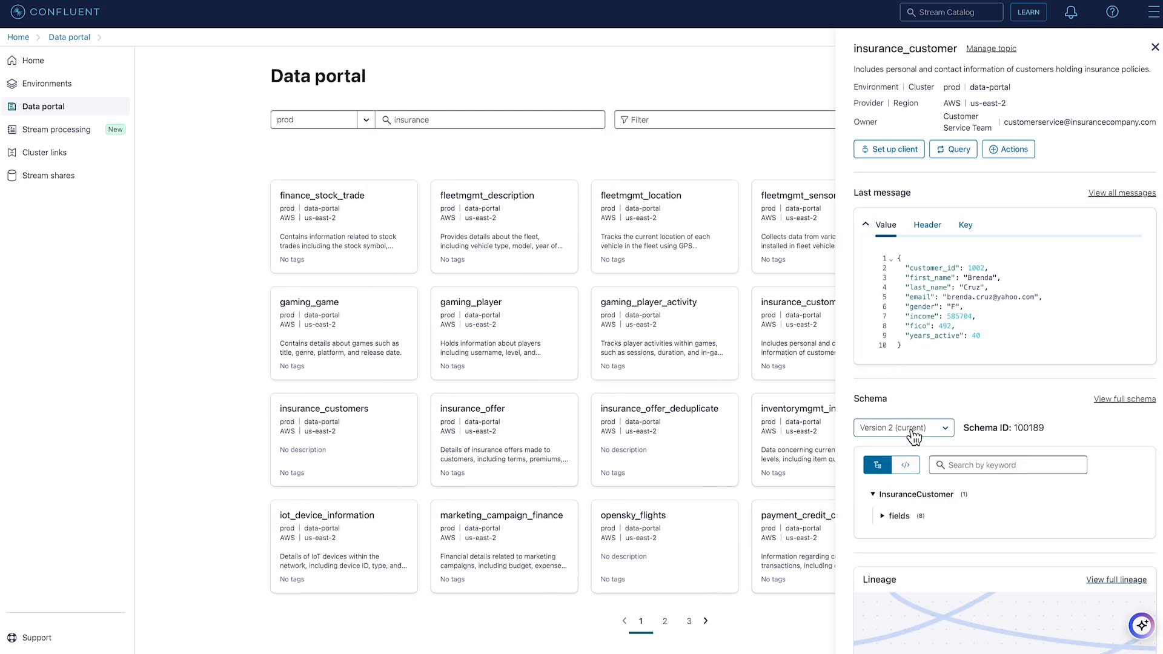
pyautogui.click(906, 465)
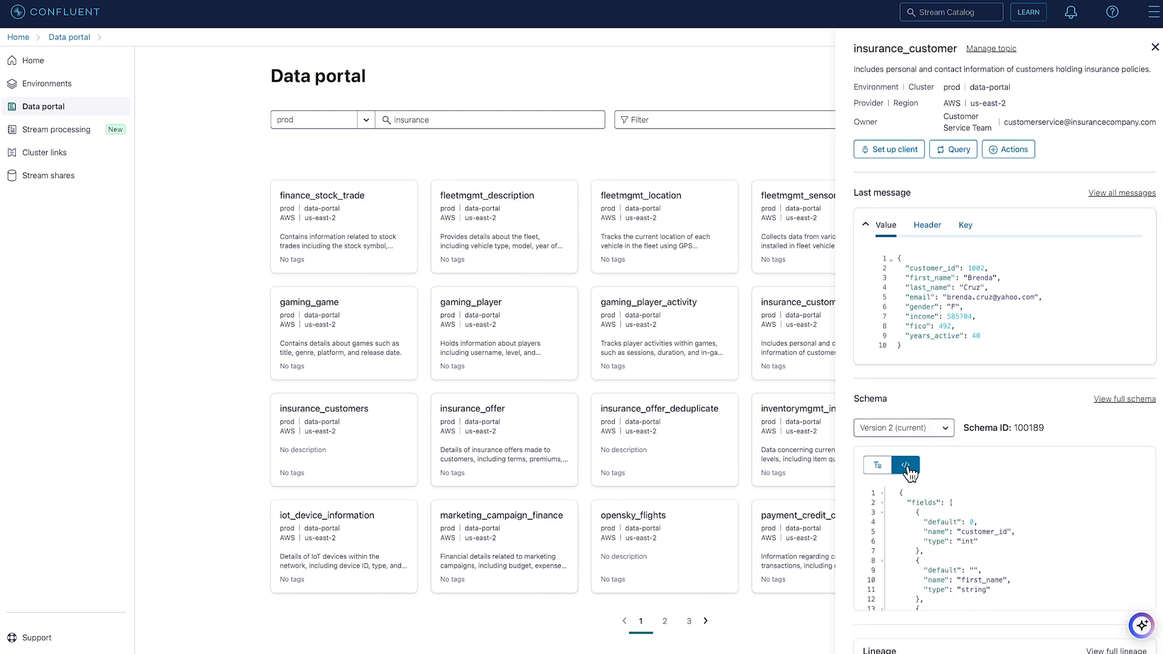
pyautogui.scroll(-5, 920, 545)
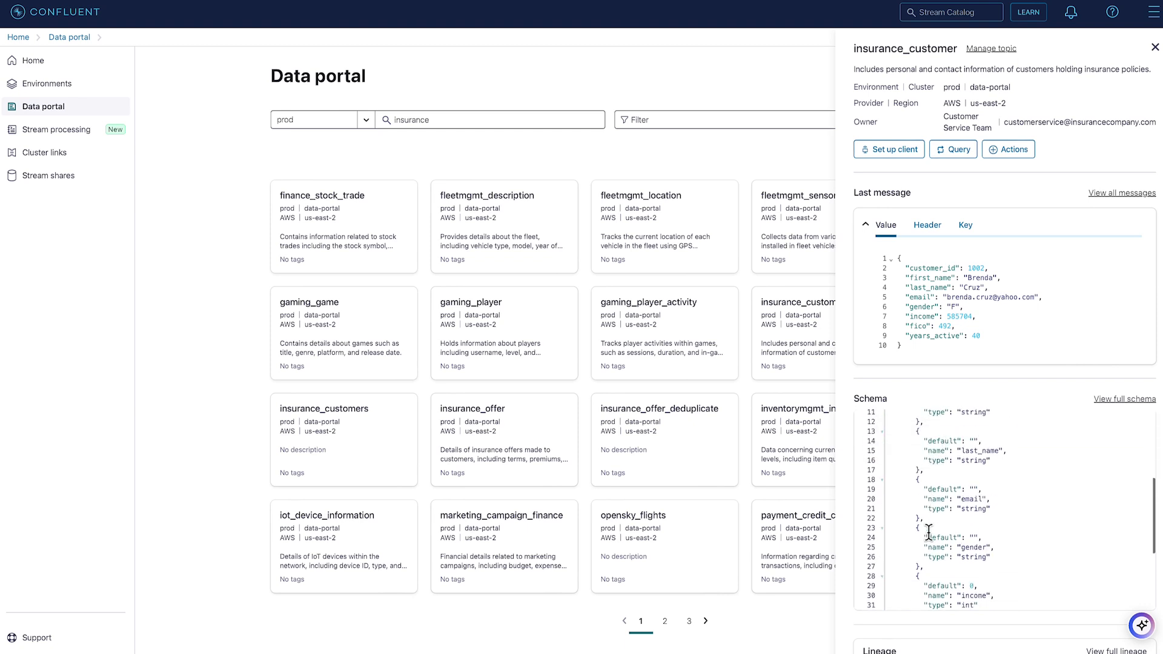
pyautogui.click(754, 154)
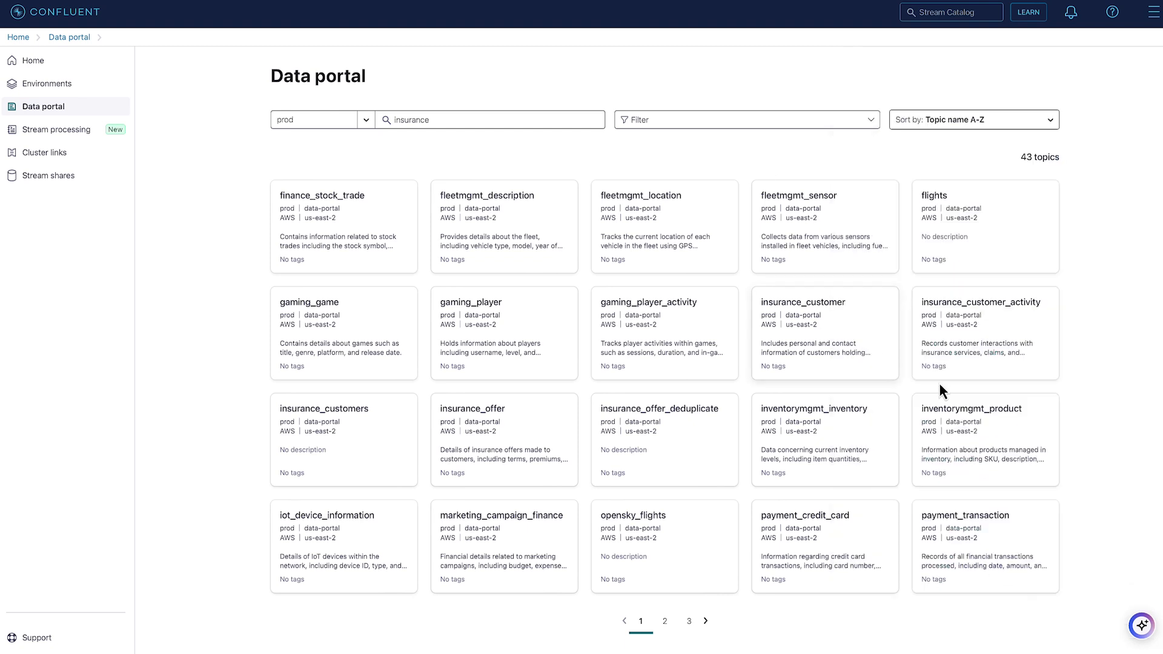
# Open a query on the insurance_customer topic, run the SELECT * statement with LIMIT 10, and stop it
pyautogui.click(966, 419)
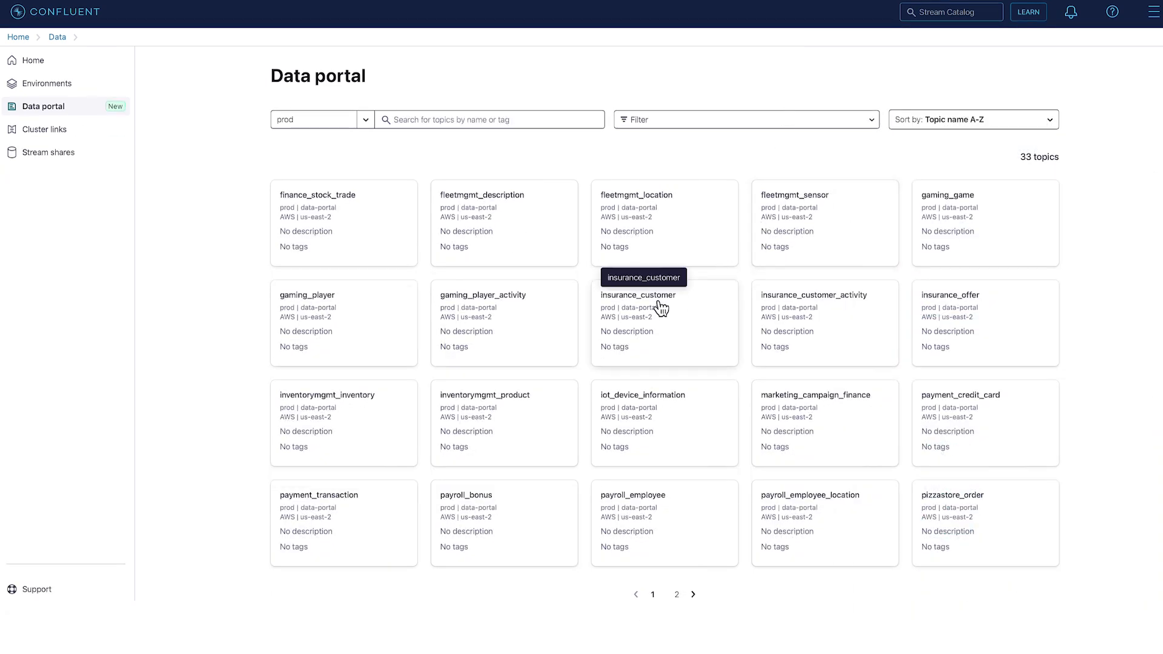
pyautogui.click(684, 332)
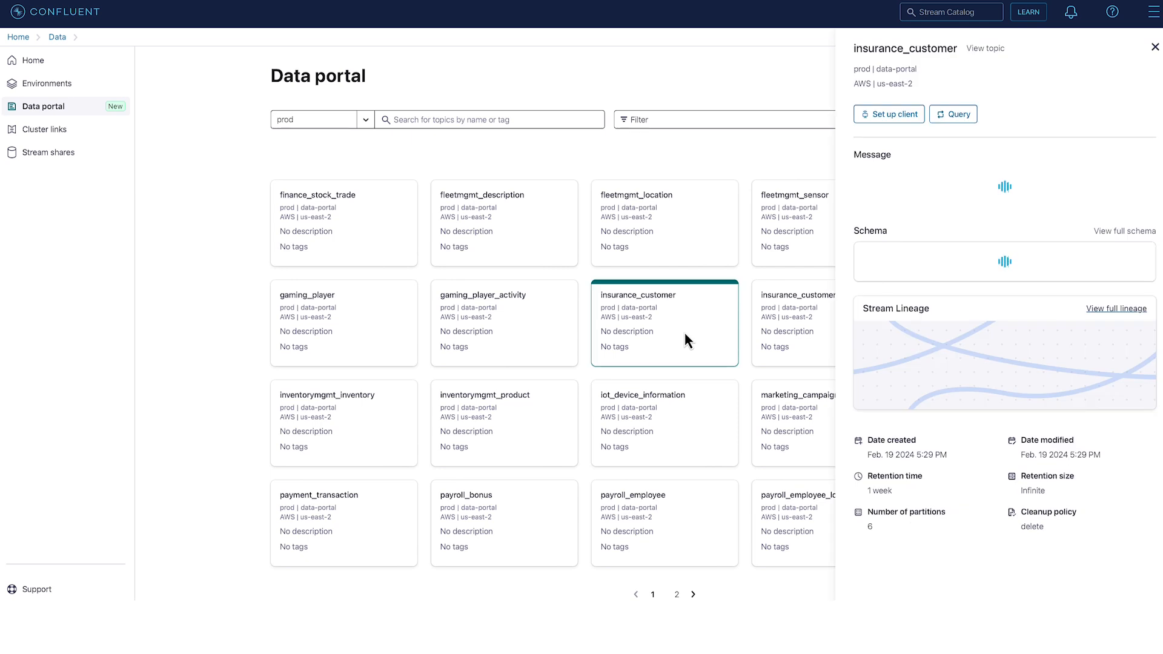
pyautogui.click(959, 115)
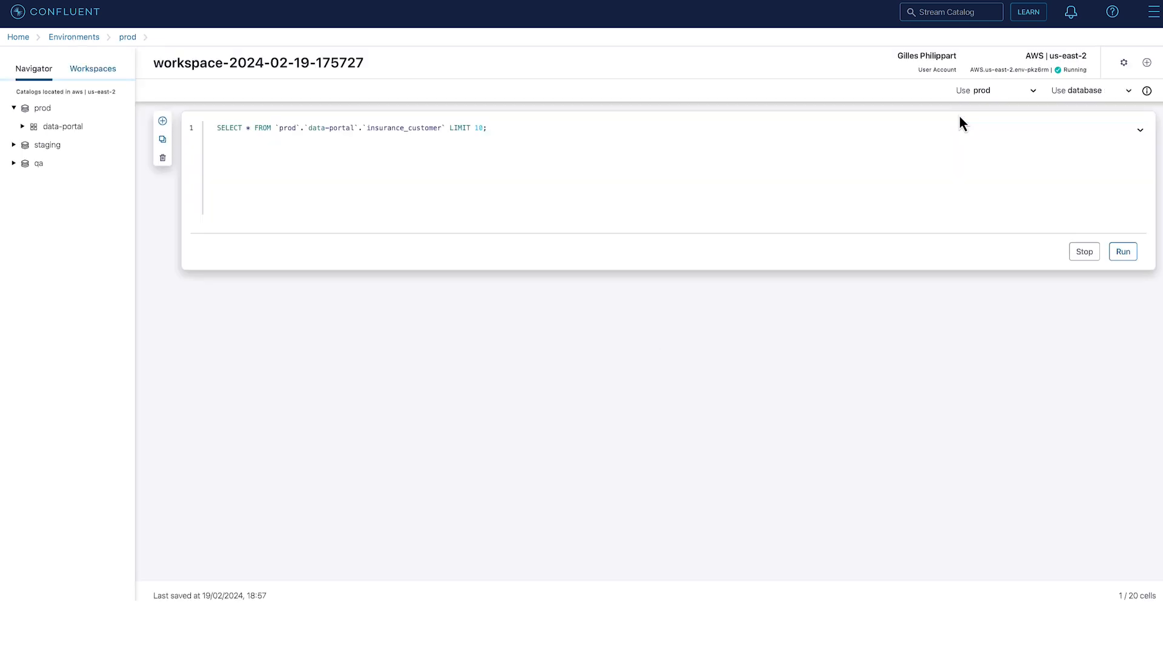
pyautogui.click(1122, 252)
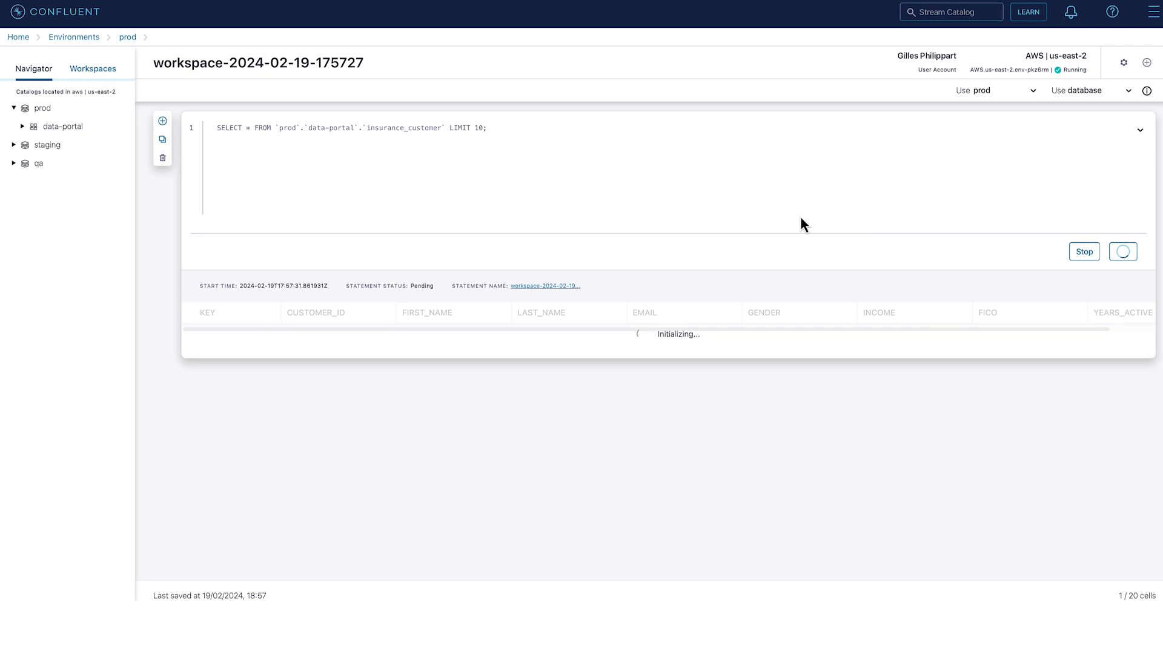
pyautogui.click(1083, 252)
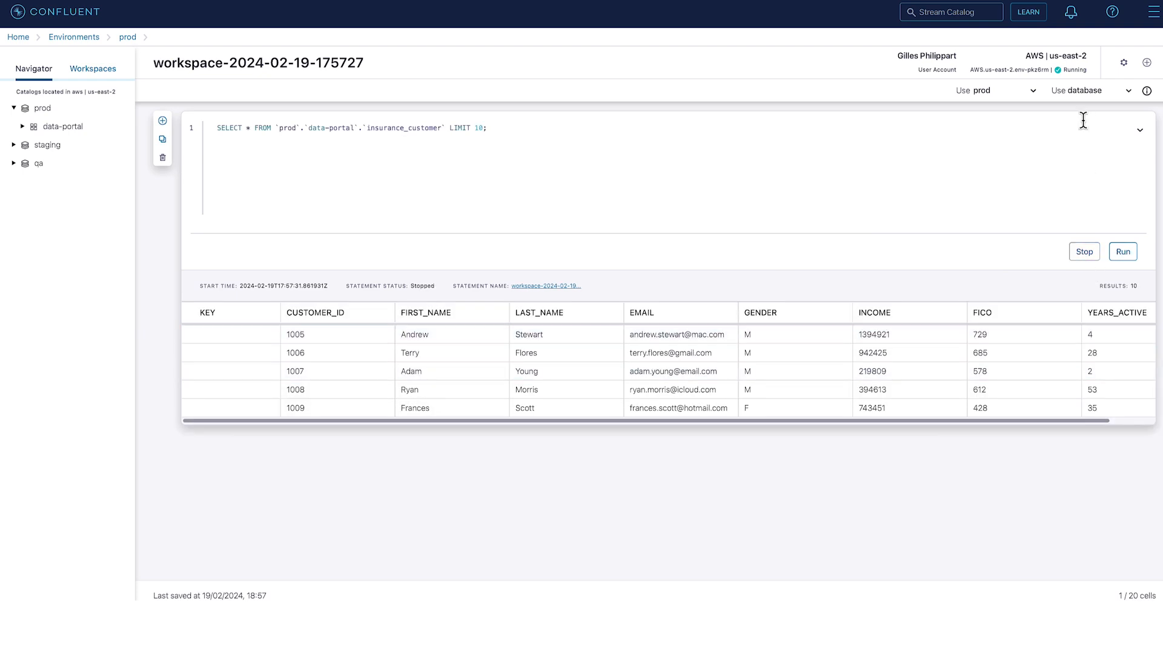
# Using the data-portal database, run and stop a query for customer_id, income, years_active, fico and propensity_to_churn, inner-joining insurance_customer and insurance_customer_activity on customer_id
pyautogui.click(1088, 91)
pyautogui.click(1087, 117)
pyautogui.hotkey('ctrl', 'a')
pyautogui.write('SELECT c.customer_id, income, years_active, fico, propensity_to_churn FROM insurance_customer c INNER JOIN insurance_customer_activity ca ON c.customer_id = ca.customer_id;')
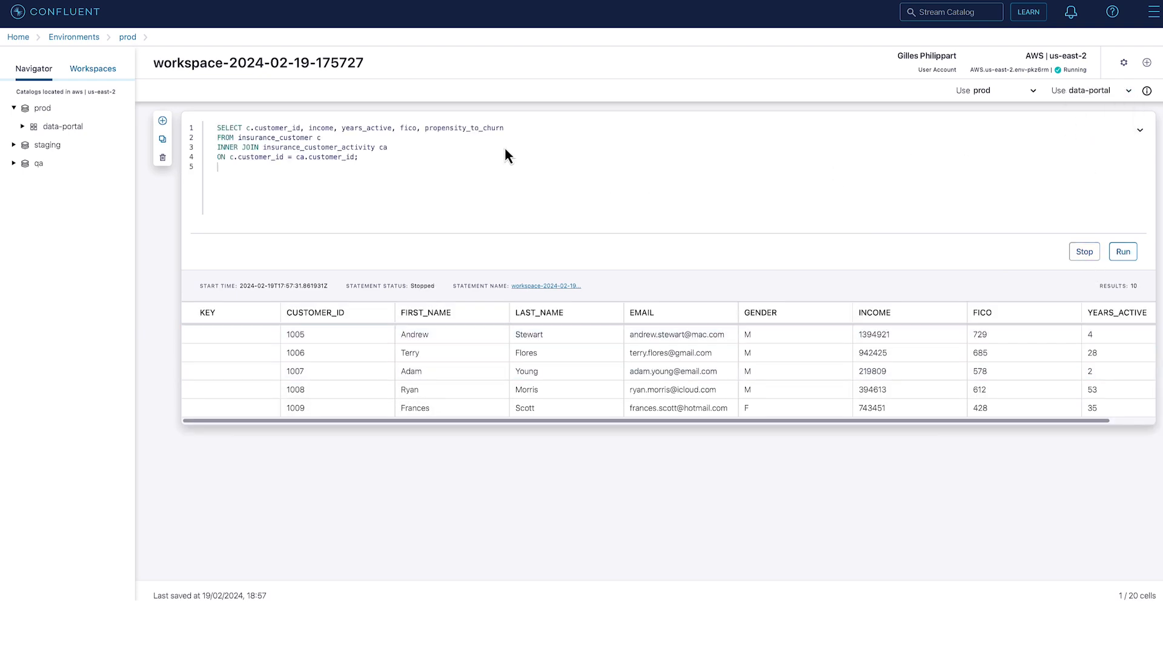
pyautogui.click(1123, 252)
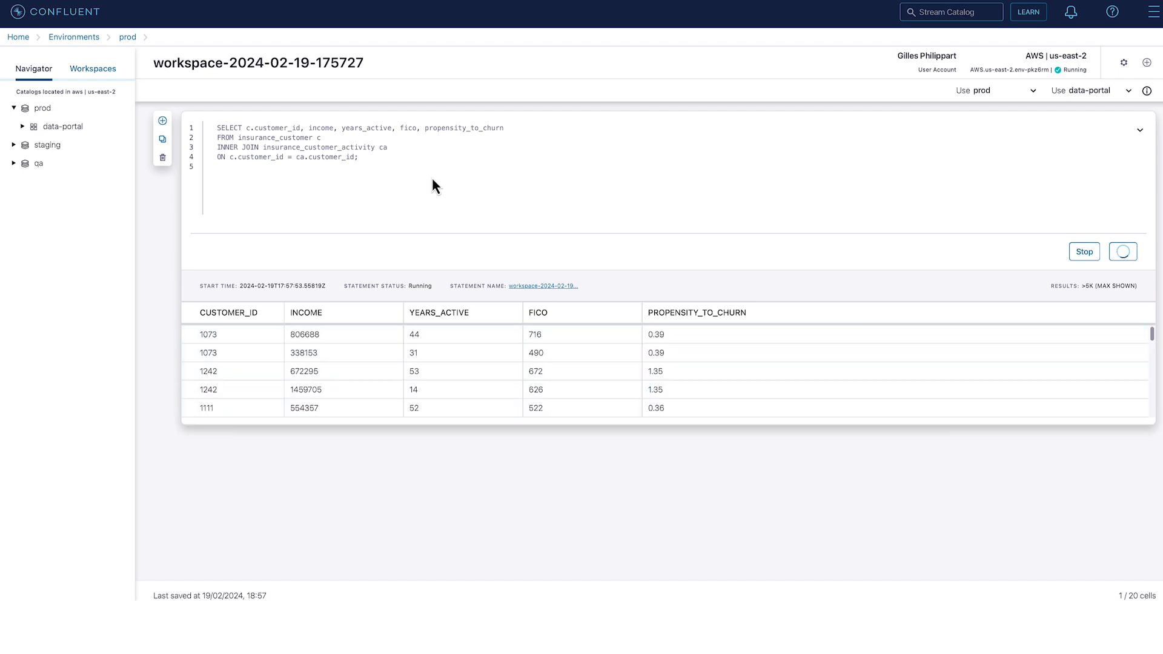
pyautogui.click(1085, 251)
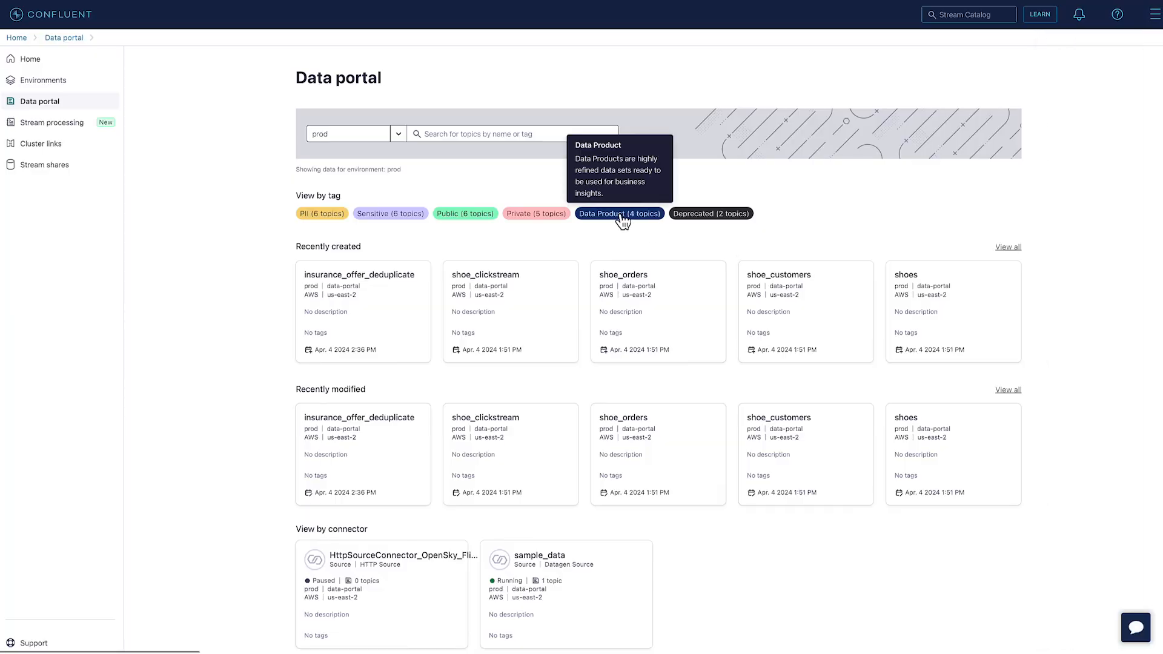
# List the topics tagged Data Product and open the details of insurance_offer
pyautogui.click(622, 214)
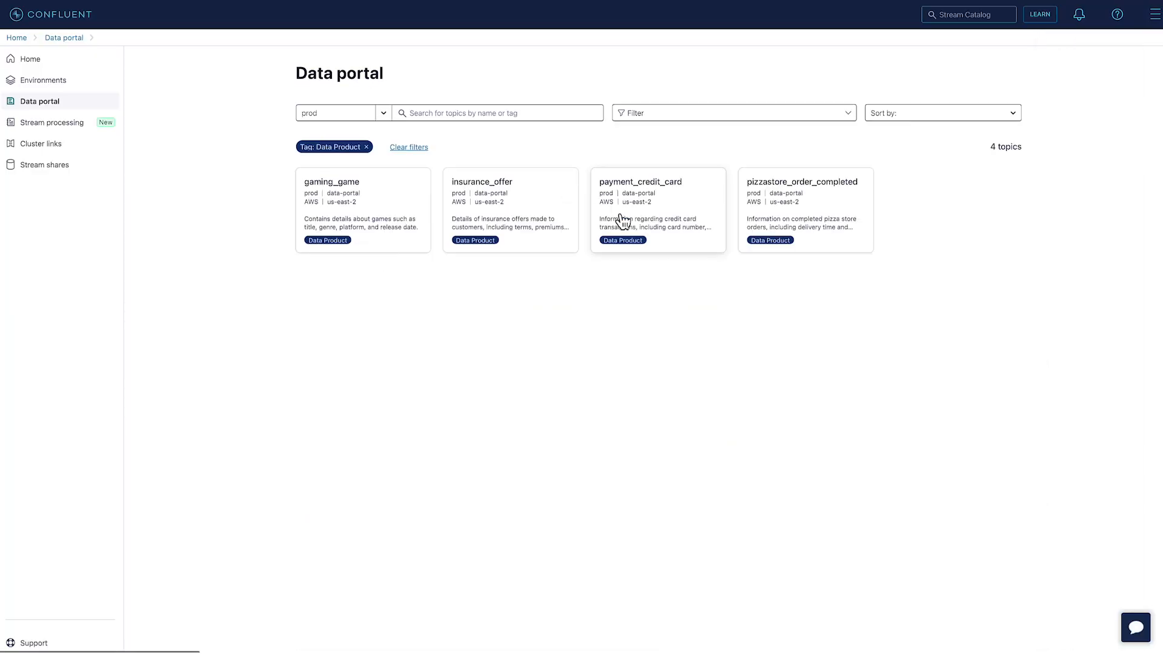
pyautogui.click(534, 200)
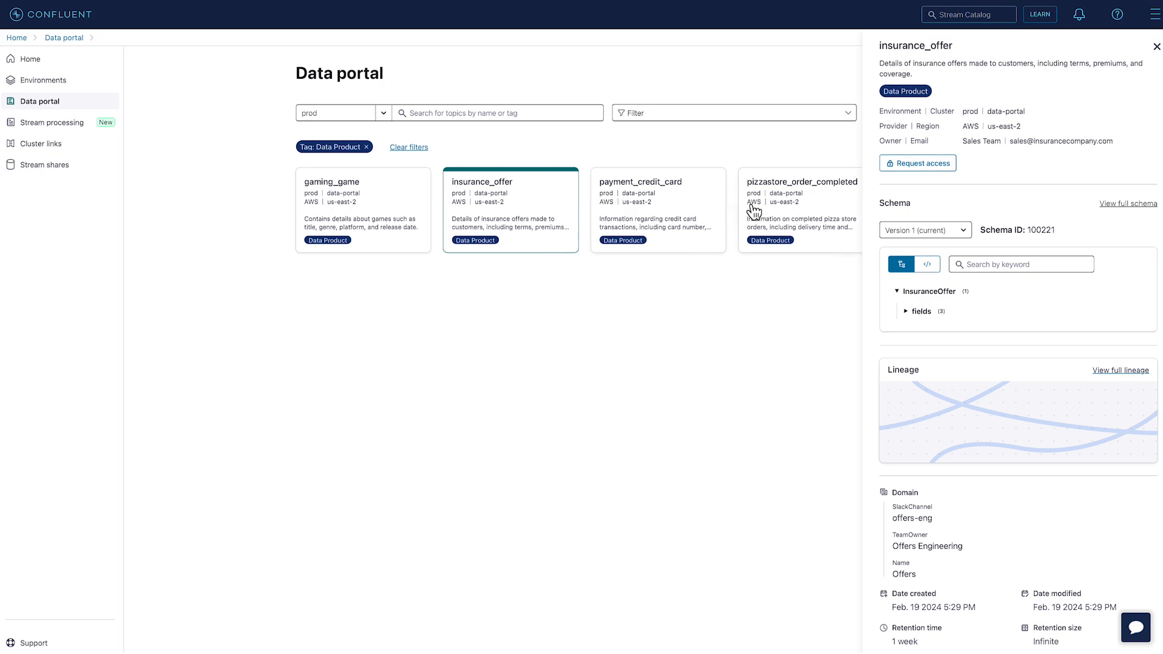
# Request read-only access to insurance_offer with a message from the Audit team asking for a quick look at the insurance offers
pyautogui.click(931, 170)
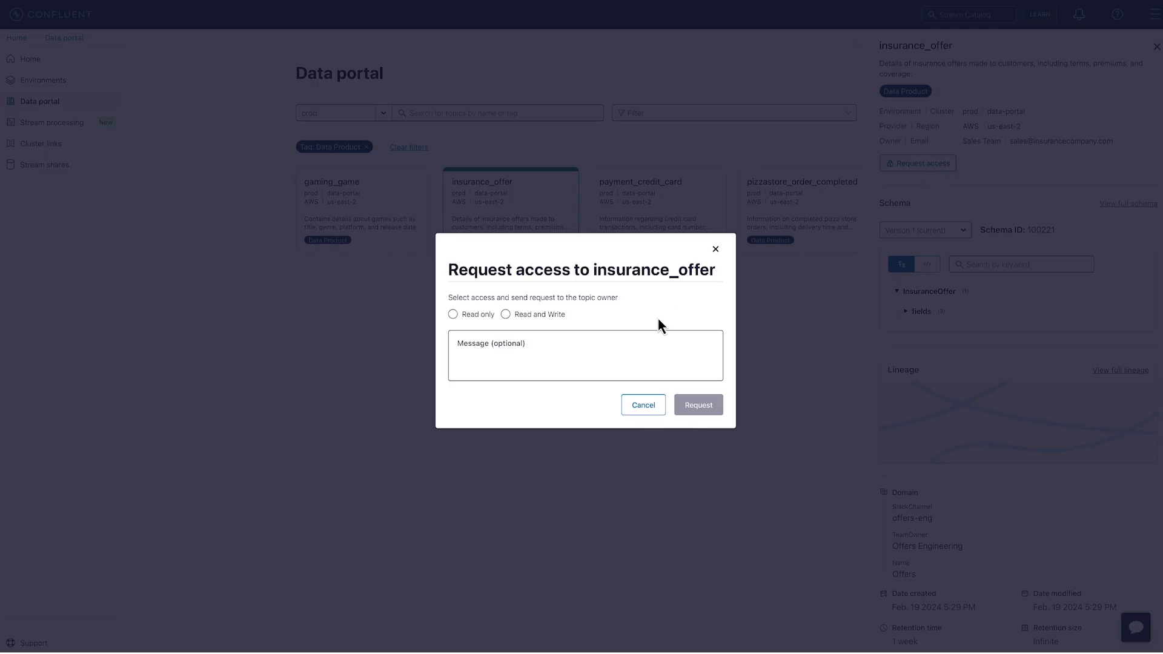
pyautogui.click(452, 314)
pyautogui.click(489, 349)
pyautogui.write("Hi, I'm William from the Audit team, I need to have a quick look at the insurance offers, could you please grant me access?")
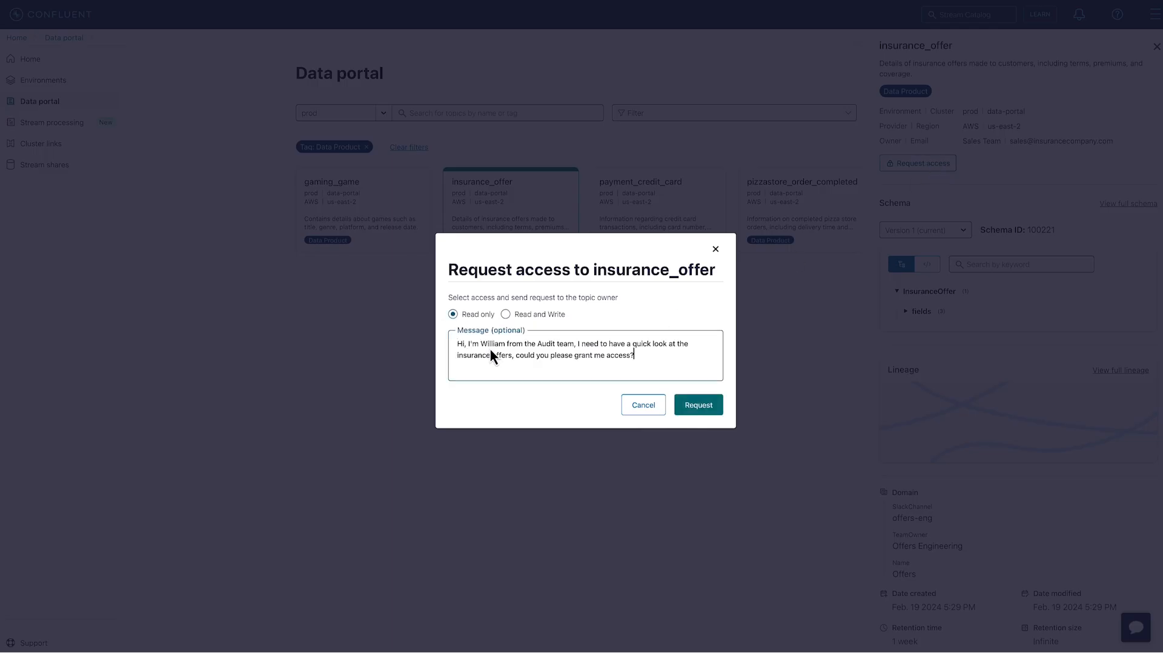
pyautogui.click(699, 406)
pyautogui.click(710, 358)
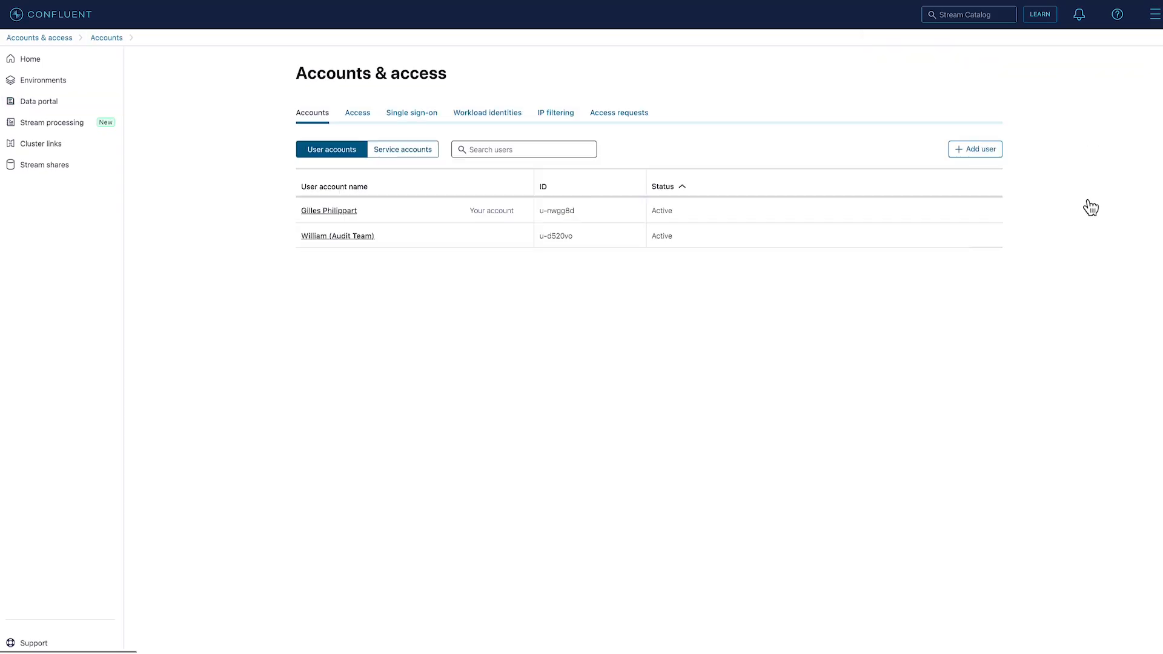
# Approve the Audit team user's pending DeveloperRead access request for the insurance_offer topic
pyautogui.click(638, 117)
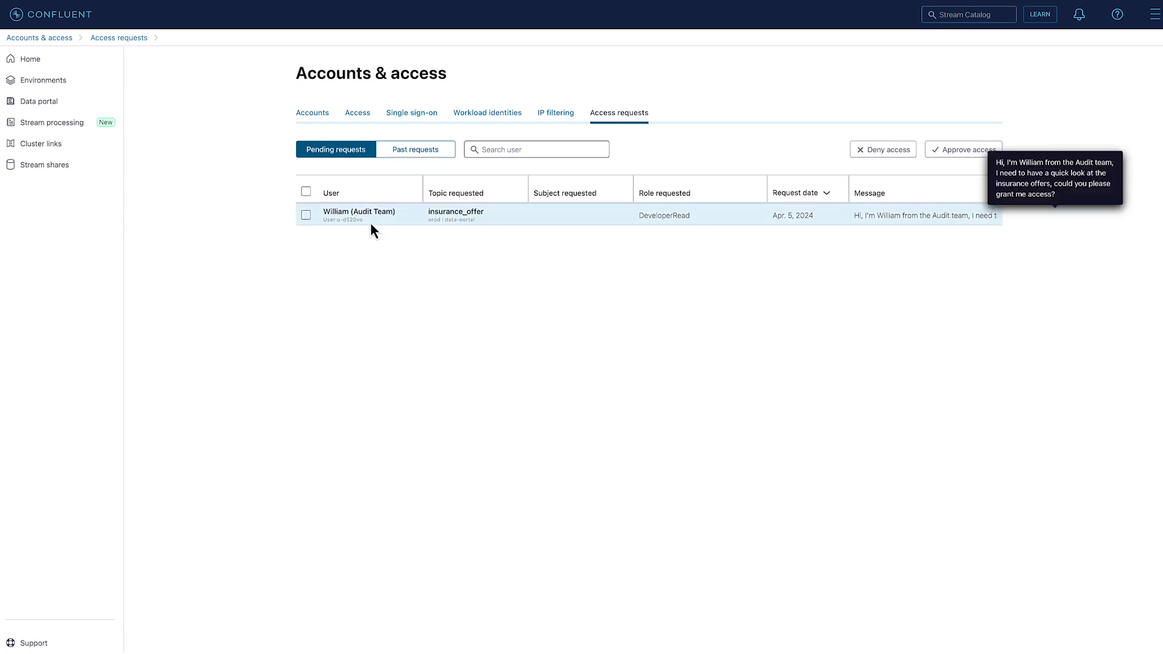
pyautogui.click(306, 216)
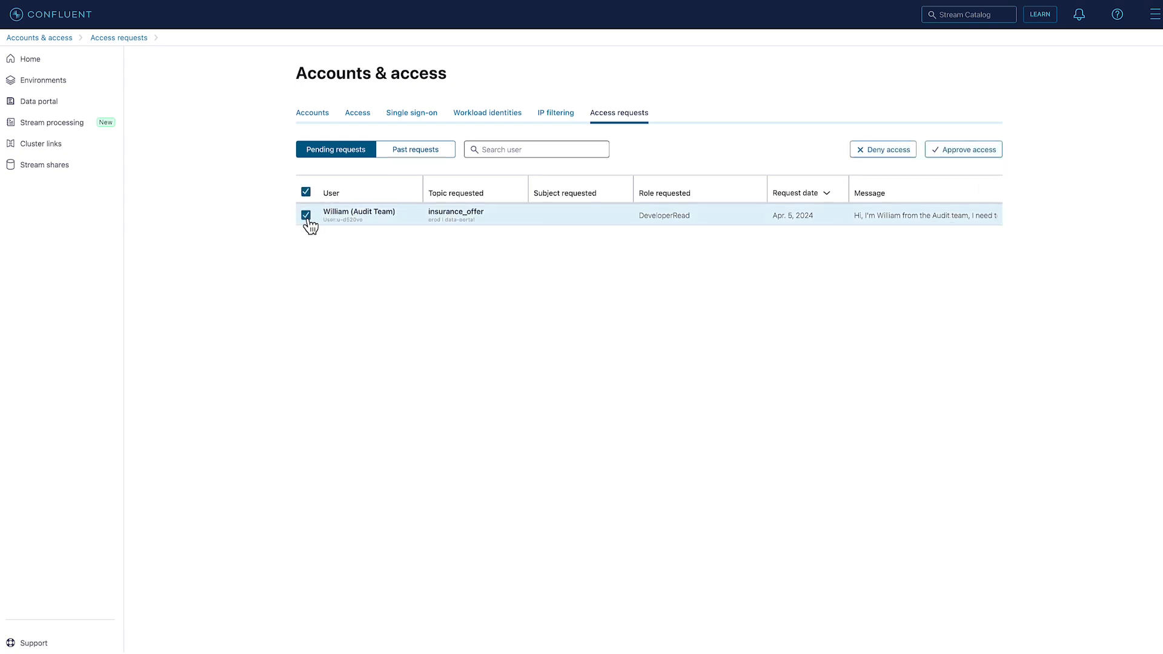
pyautogui.click(963, 155)
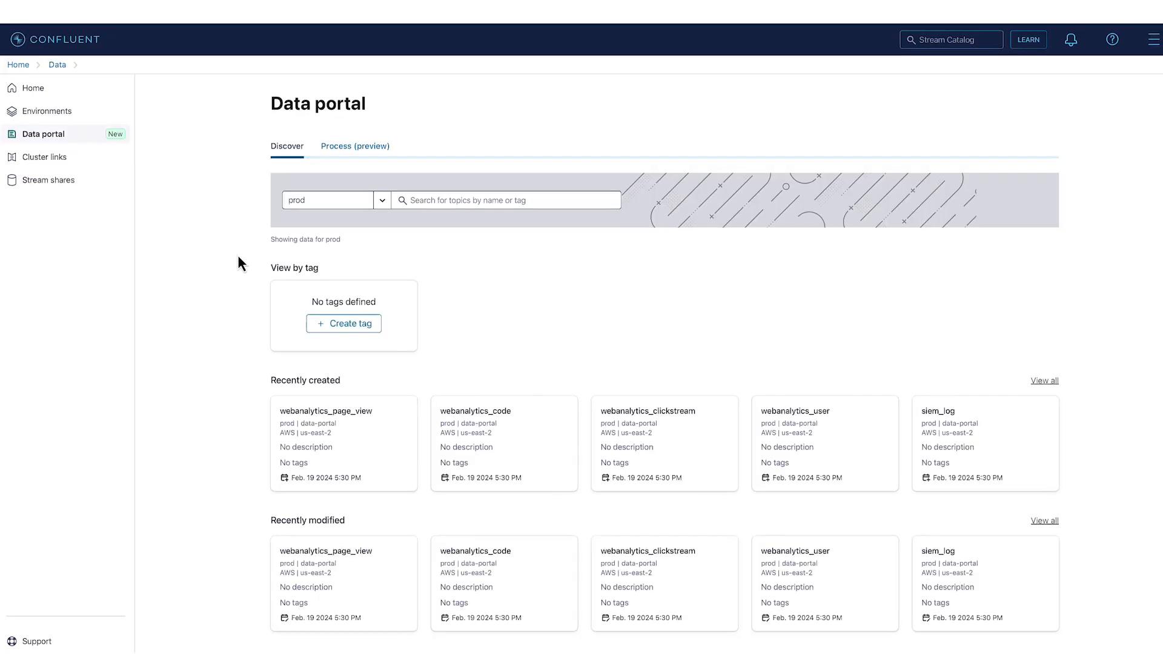
# Create a tag named PII with the description "Personally identifiable information"
pyautogui.click(347, 326)
pyautogui.click(369, 215)
pyautogui.write('PII')
pyautogui.press('Tab')
pyautogui.write('Personally identifiable information')
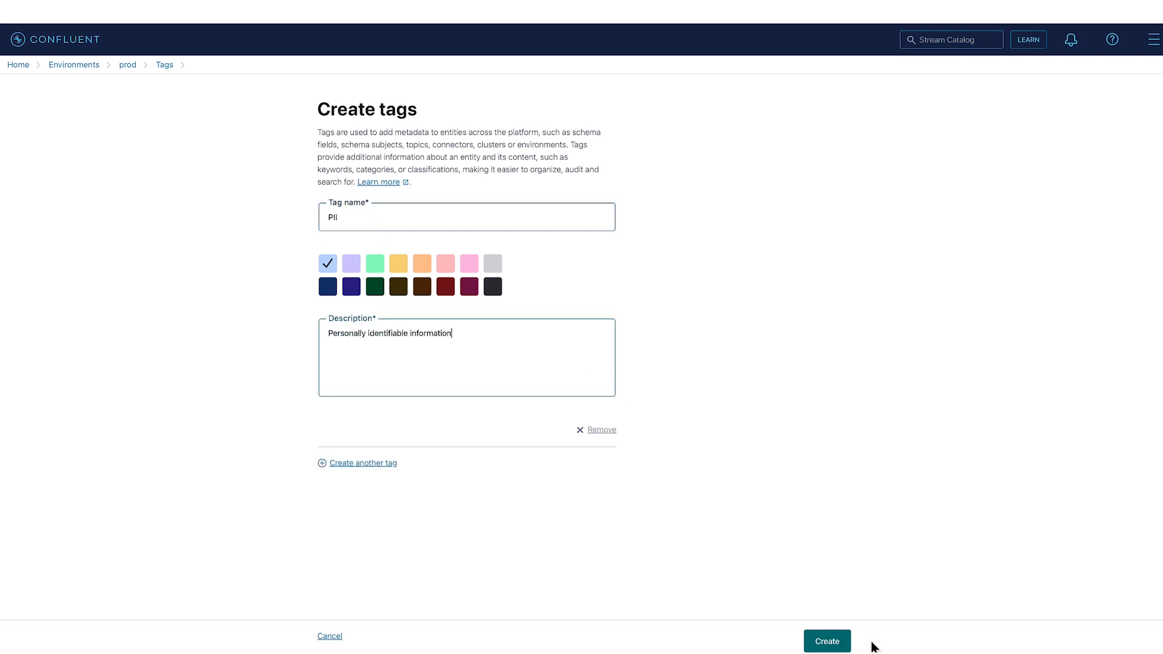
pyautogui.click(835, 641)
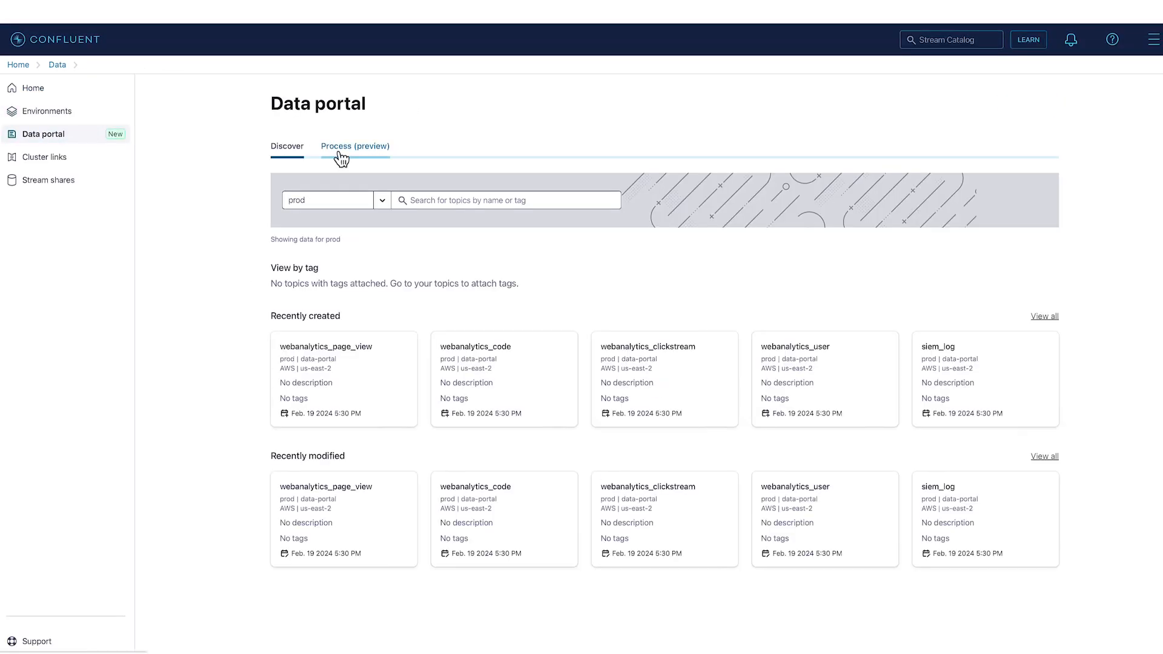
# Search the Data portal for insurance, add the PII tag to the insurance_customer topic, and list the topics tagged PII
pyautogui.click(499, 200)
pyautogui.write('insurance')
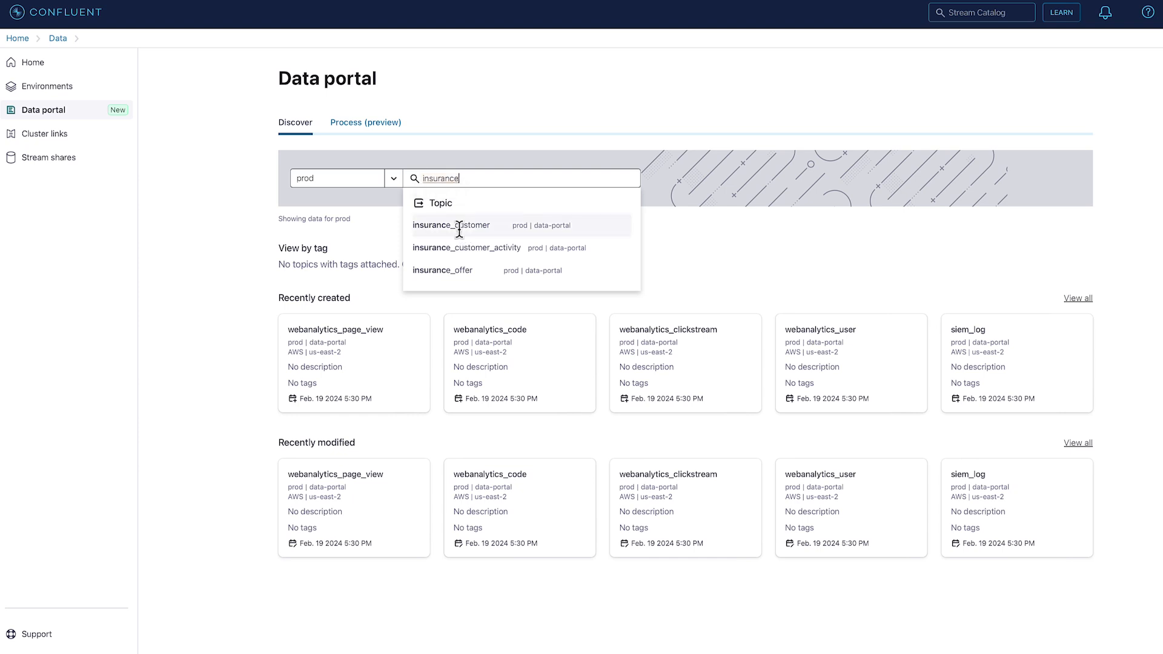
pyautogui.click(443, 249)
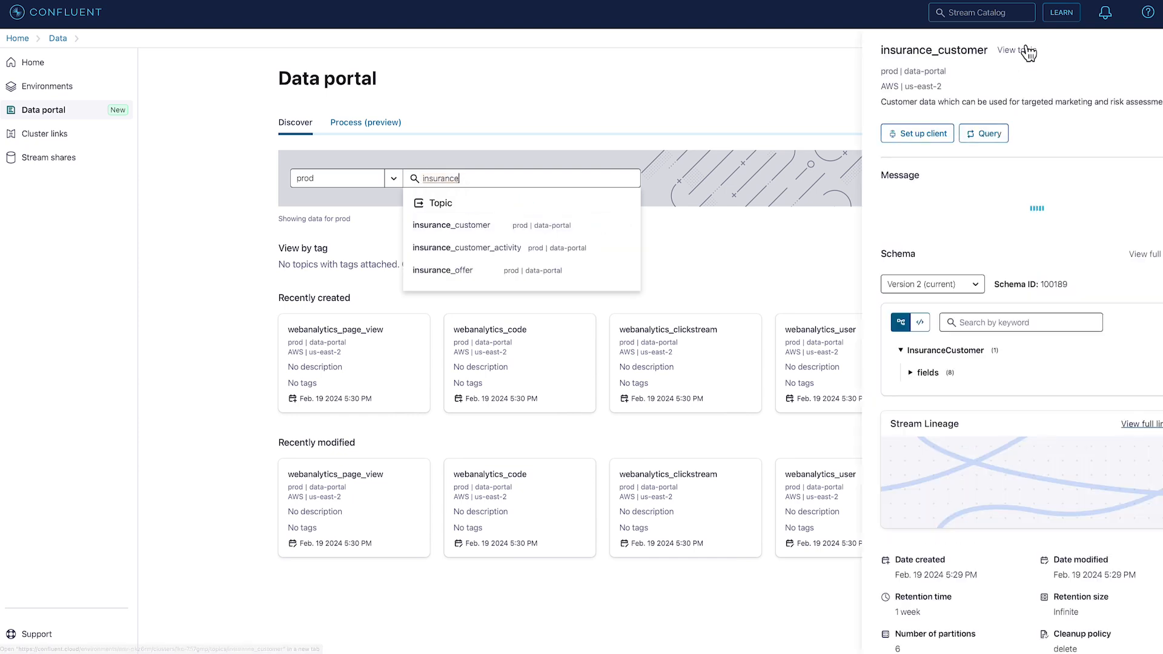
pyautogui.click(1022, 51)
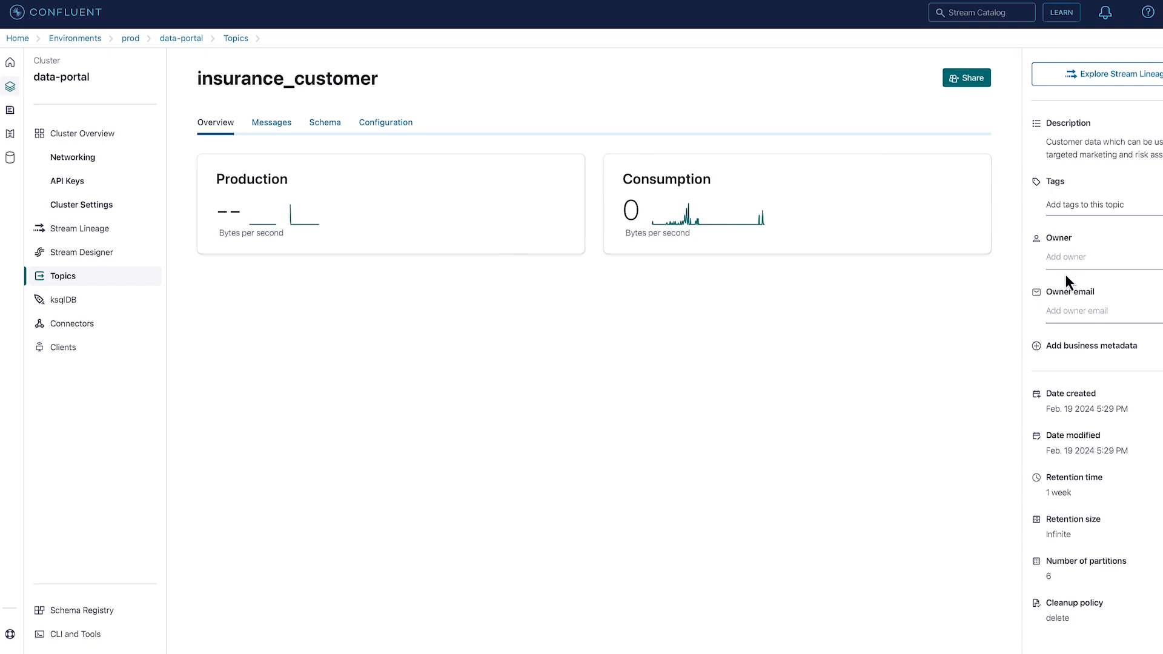
pyautogui.click(1081, 211)
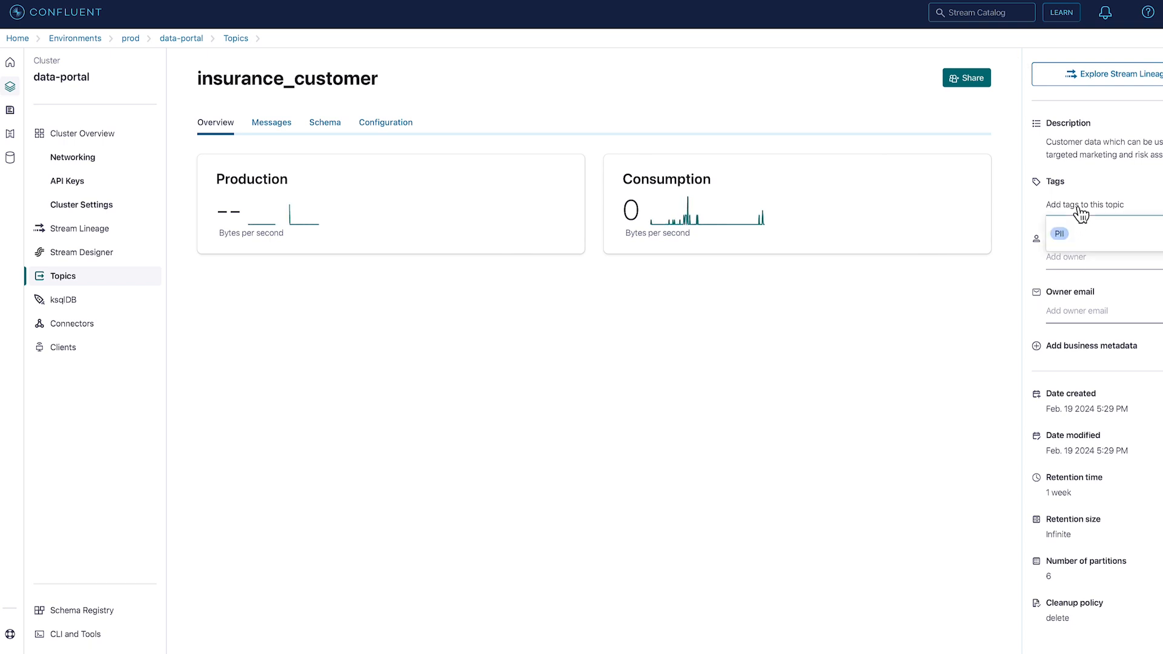
pyautogui.click(1059, 233)
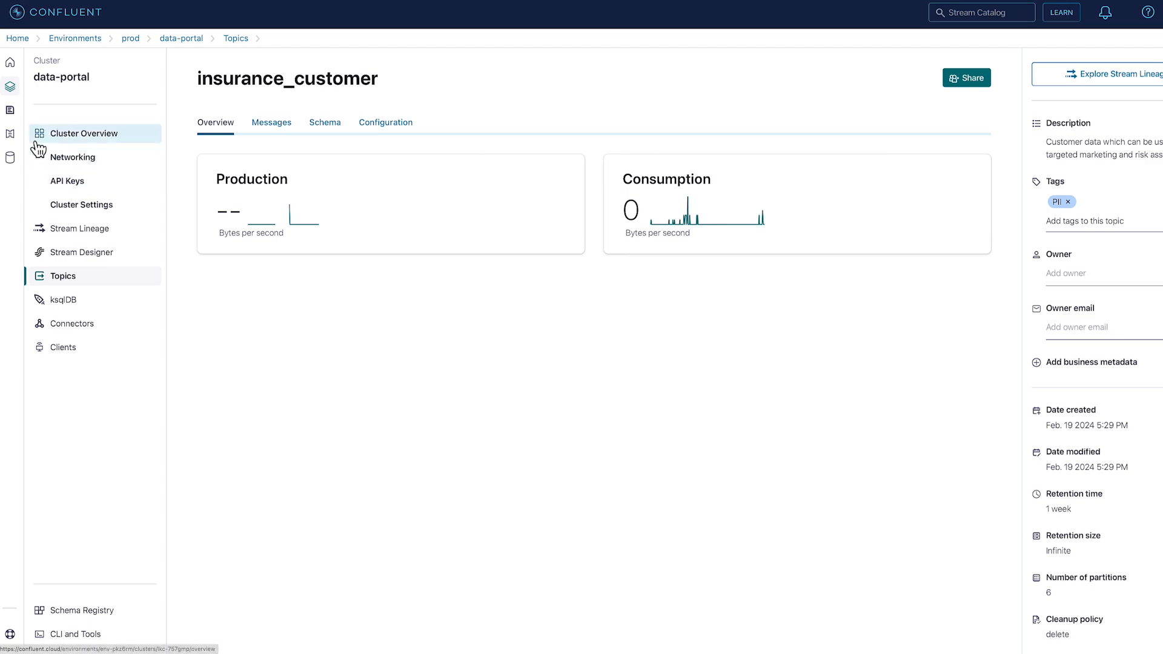
pyautogui.click(11, 115)
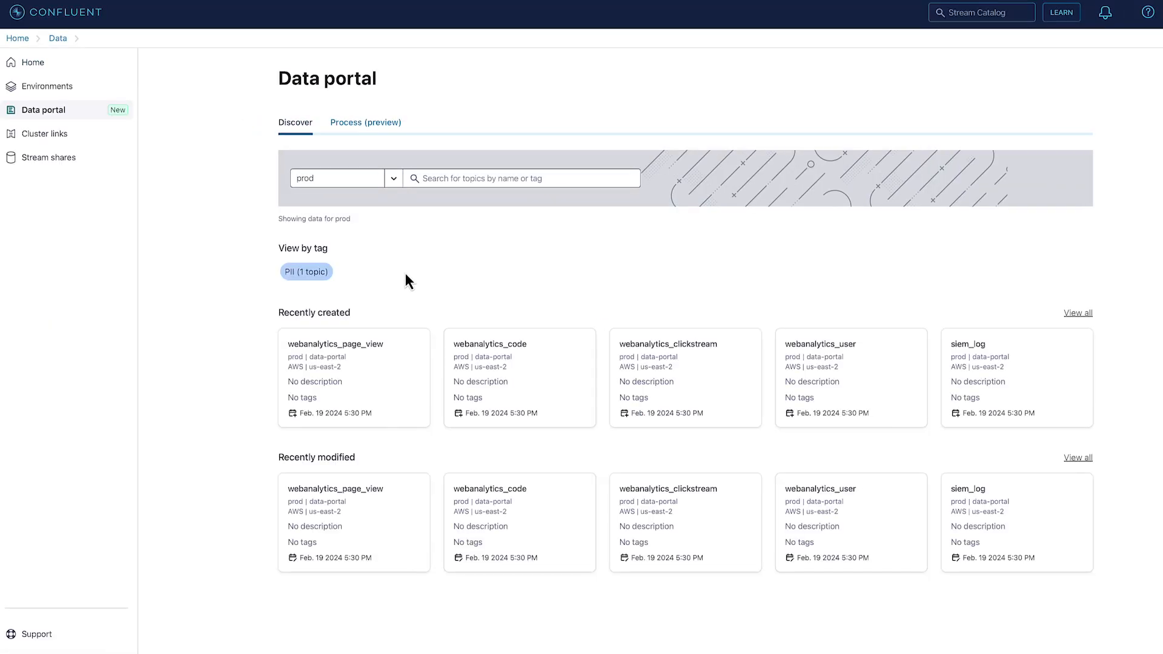
pyautogui.click(311, 274)
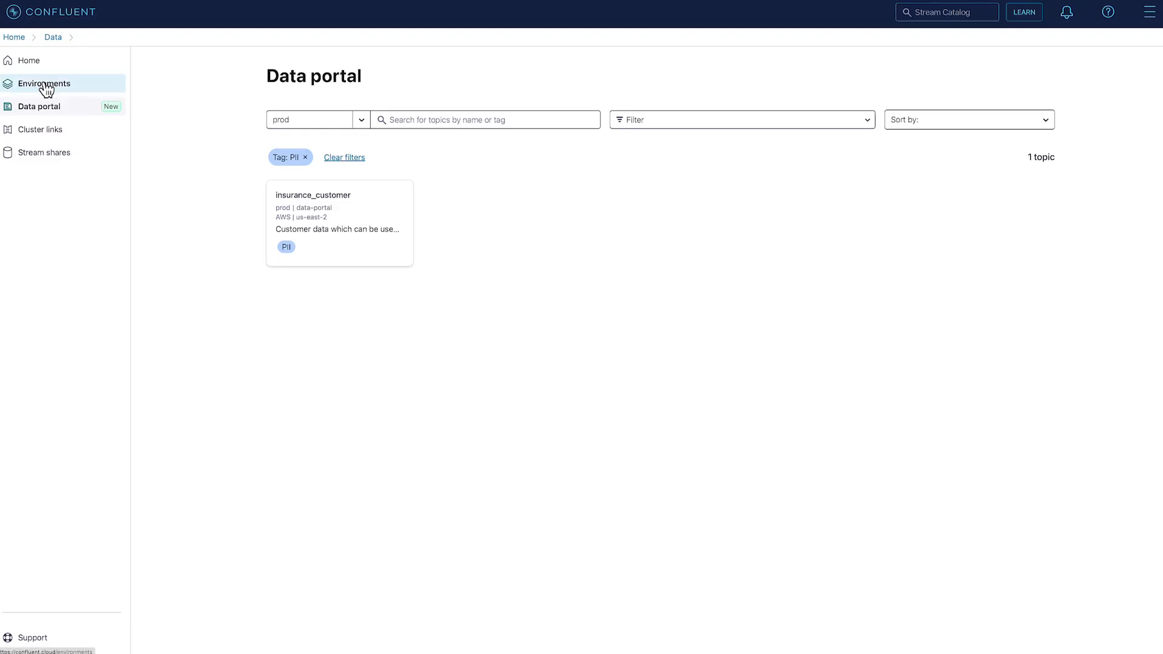
# Start new business metadata in the prod environment, named Domain with the description "Business domain"
pyautogui.click(46, 89)
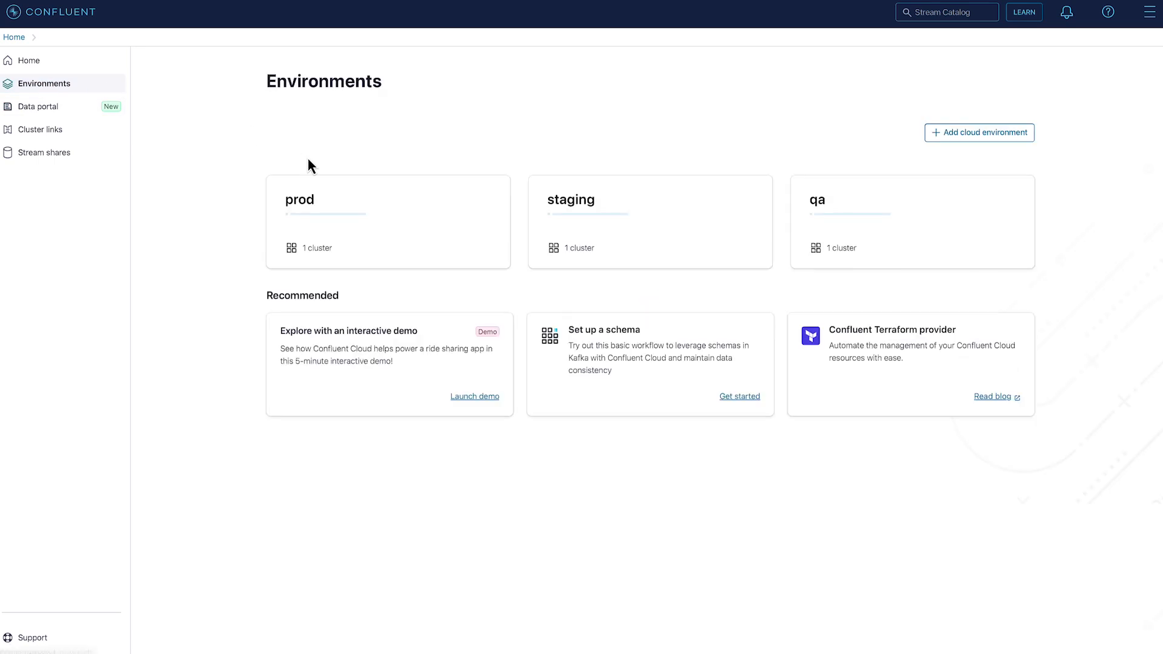
pyautogui.click(363, 200)
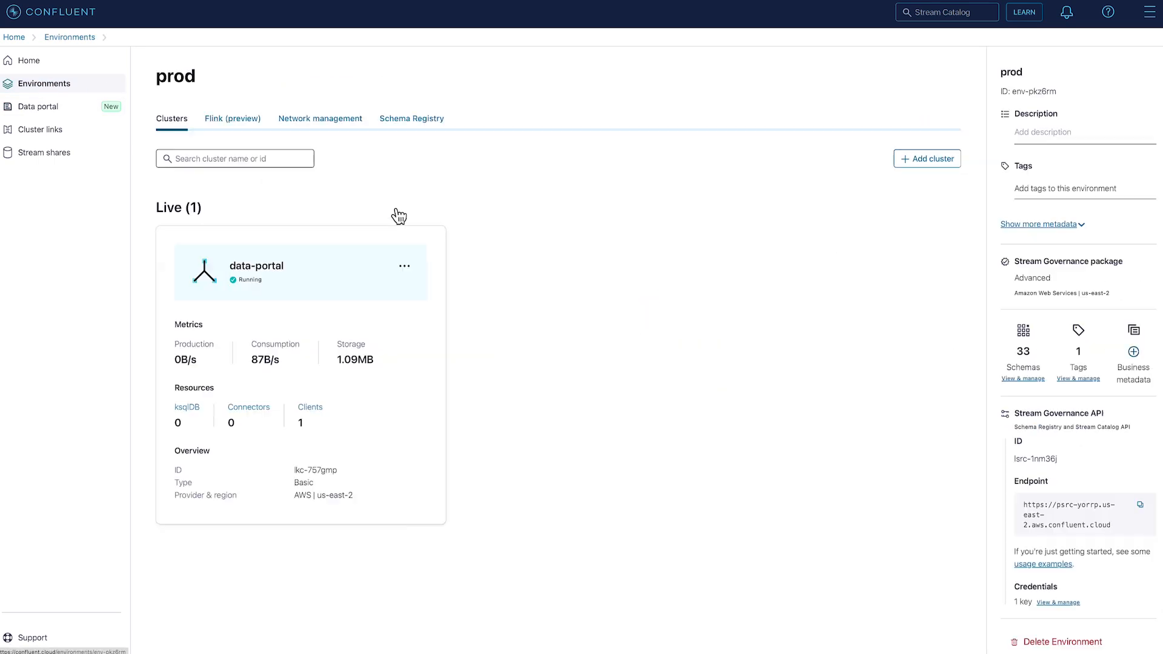
pyautogui.click(1131, 370)
pyautogui.click(281, 212)
pyautogui.click(371, 159)
pyautogui.write('Domain')
pyautogui.press('Tab')
pyautogui.write('Bus')
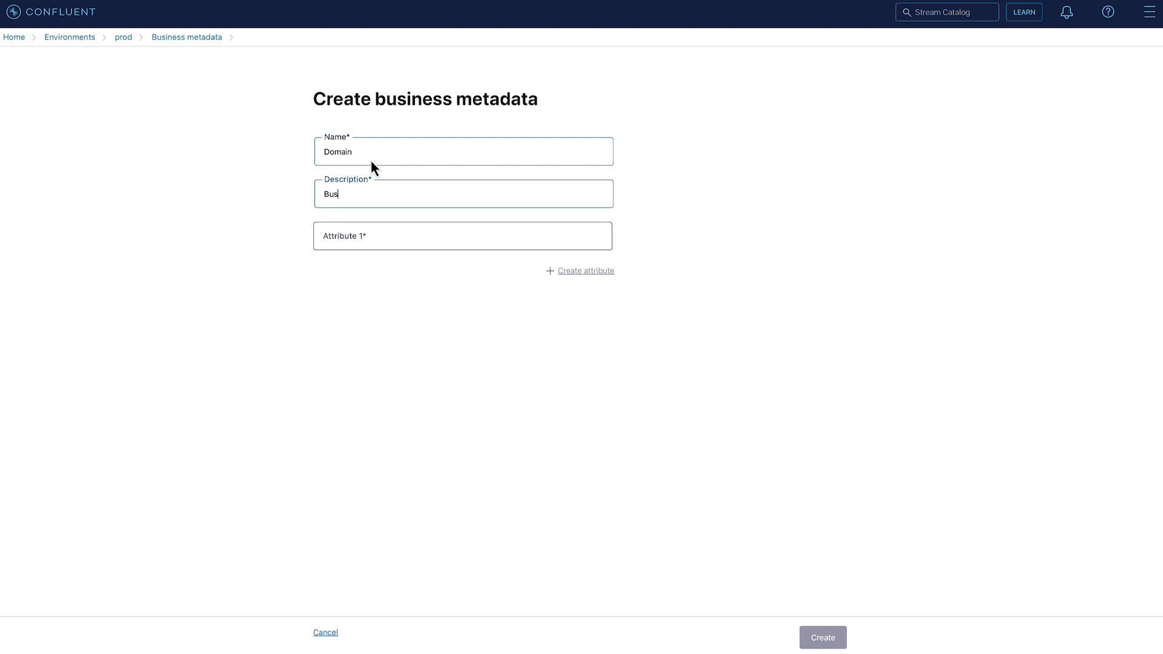
pyautogui.write('iness domain')
# Define the attributes Name, TeamOwner and SlackChannel for the Domain business metadata and create it
pyautogui.press('Tab')
pyautogui.write('Name')
pyautogui.click(586, 271)
pyautogui.click(353, 280)
pyautogui.write('TeamOwner')
pyautogui.click(585, 314)
pyautogui.click(386, 323)
pyautogui.write('SlackChannel')
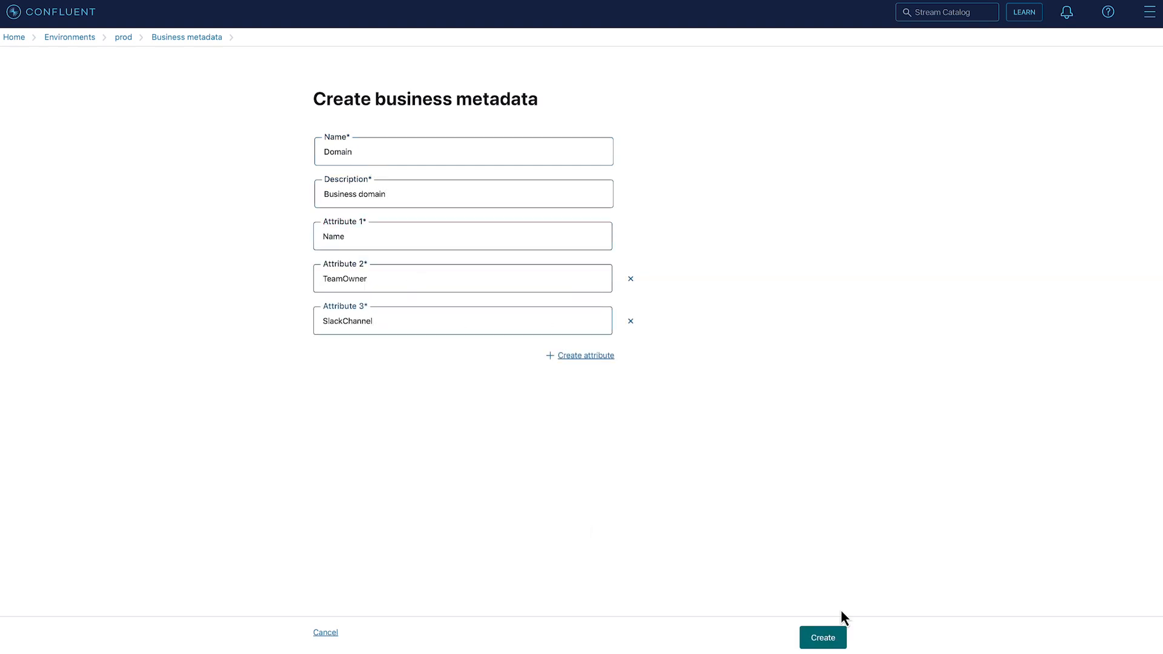
pyautogui.click(823, 636)
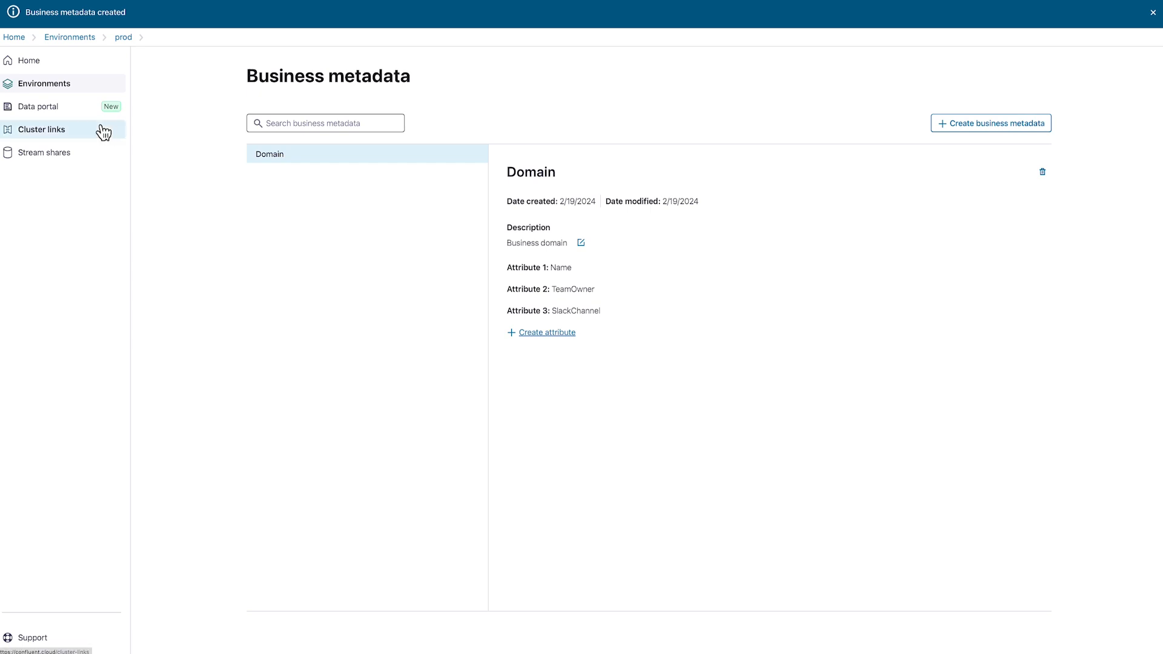
# Search the Data portal for insur and open the full topic page of insurance_customer
pyautogui.click(56, 116)
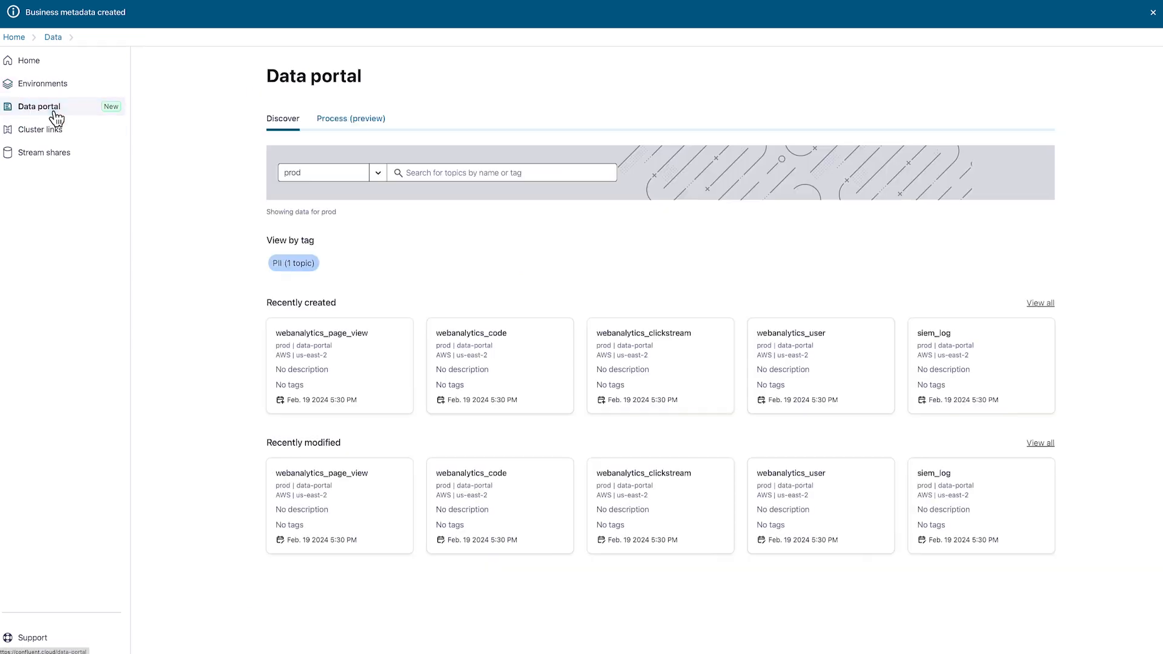
pyautogui.click(434, 173)
pyautogui.write('insur')
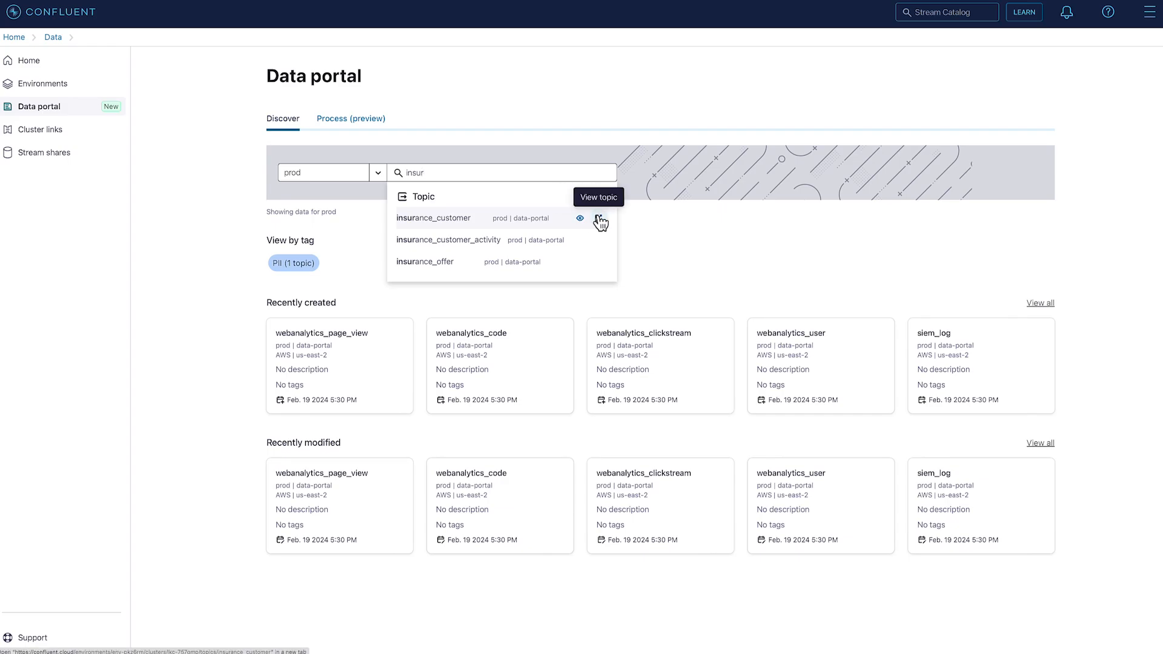
pyautogui.click(597, 218)
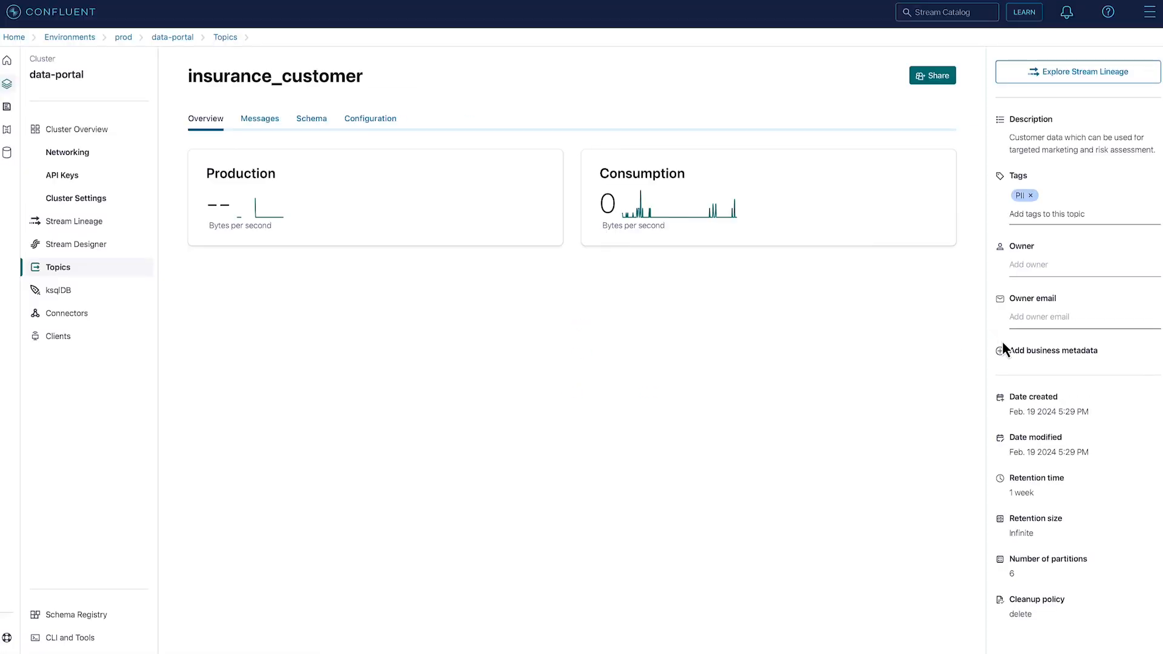
# Add Domain business metadata to insurance_customer with Name Contracts, TeamOwner Contracts Engineering and SlackChannel contracts-eng
pyautogui.click(1005, 349)
pyautogui.click(591, 338)
pyautogui.click(477, 366)
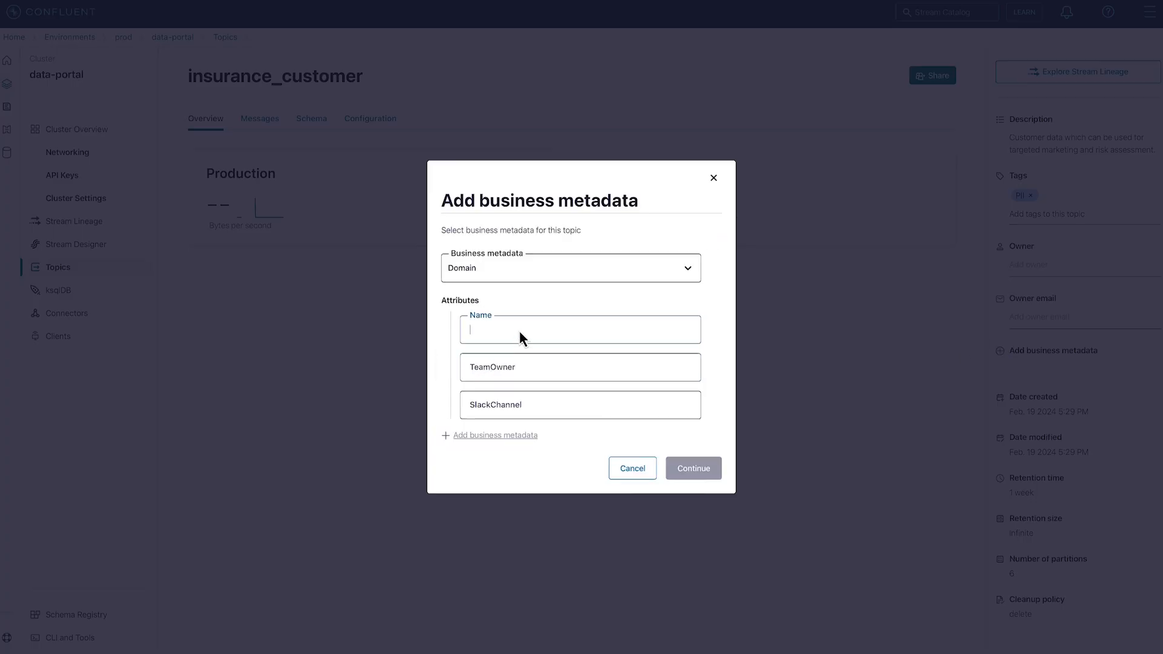
pyautogui.write('Contracts')
pyautogui.press('Tab')
pyautogui.write('Contracts Engineering')
pyautogui.press('Tab')
pyautogui.write('contracts-eng')
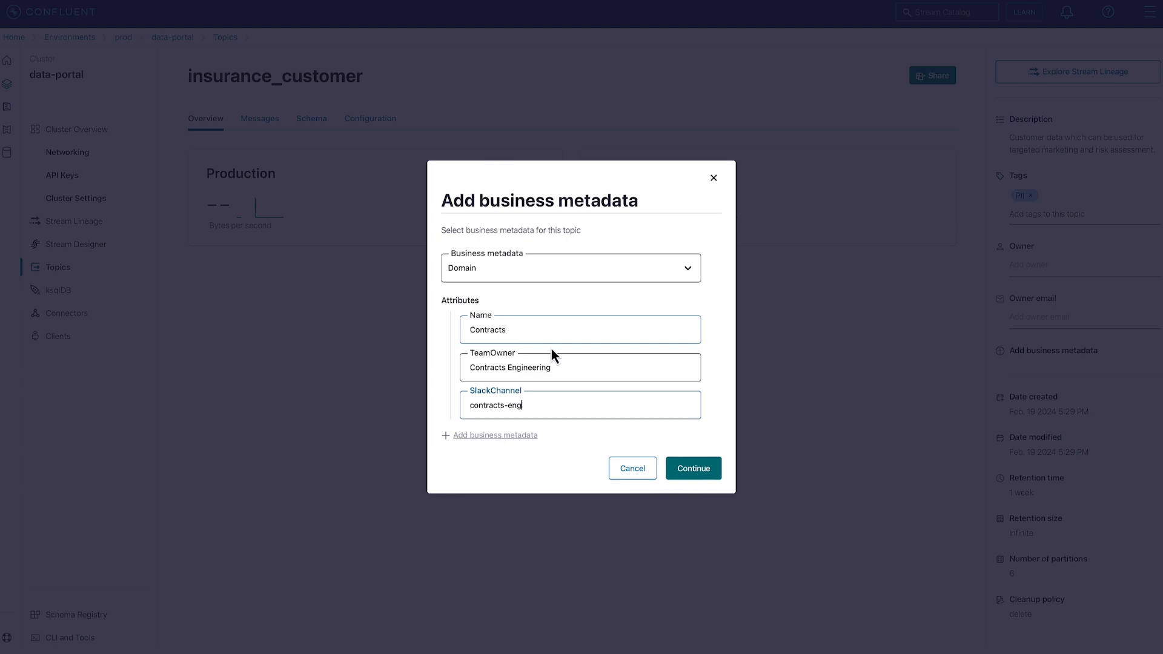
pyautogui.click(694, 468)
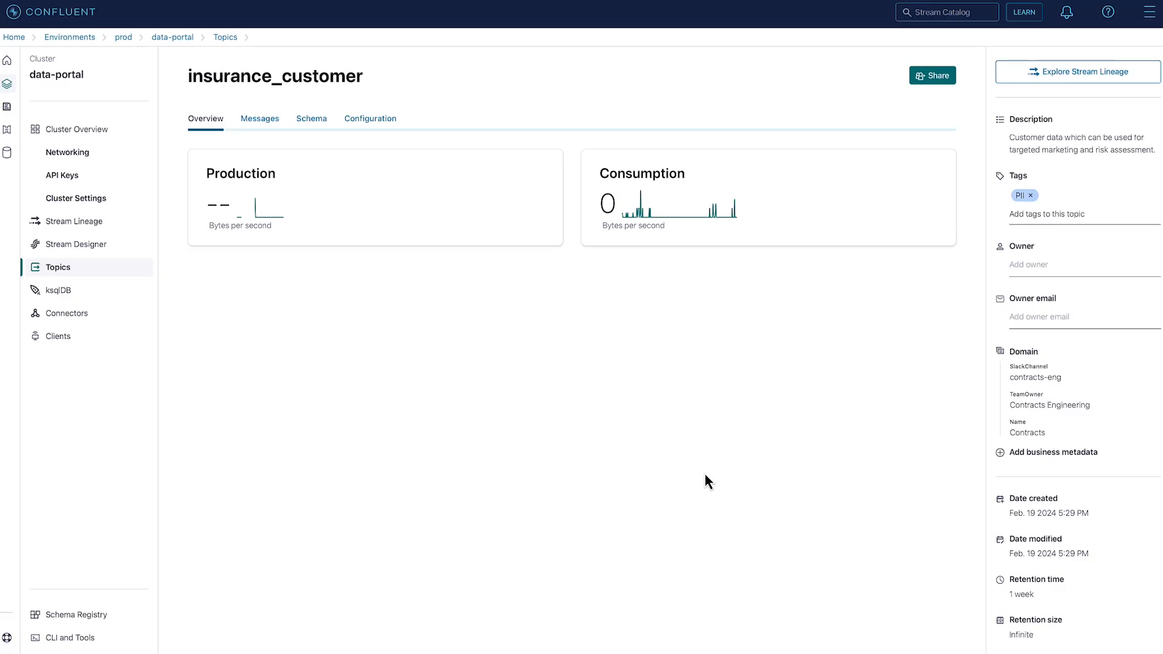
# List all recently created topics in the Data portal and filter them by business metadata Domain Name Contracts
pyautogui.click(9, 109)
pyautogui.click(1040, 304)
pyautogui.click(662, 122)
pyautogui.click(648, 160)
pyautogui.click(735, 164)
pyautogui.click(740, 183)
pyautogui.write('Contracts')
pyautogui.click(850, 291)
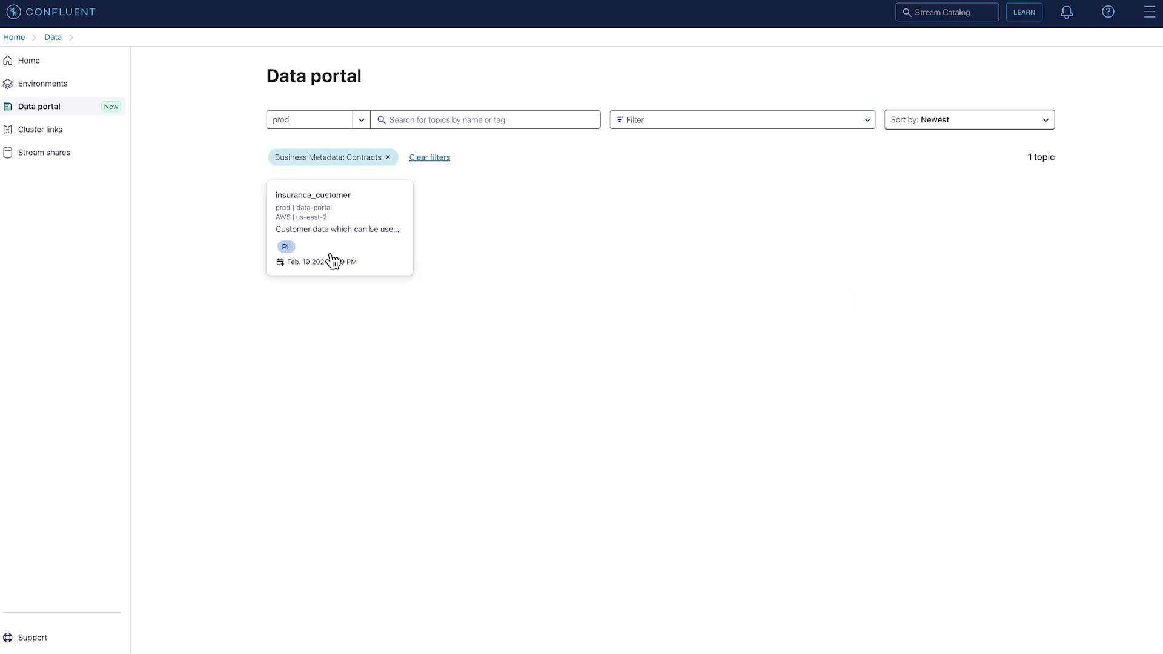
# Filter the topic list sorted by name for the Domain Name value Contracts and clear that filter again
pyautogui.click(669, 121)
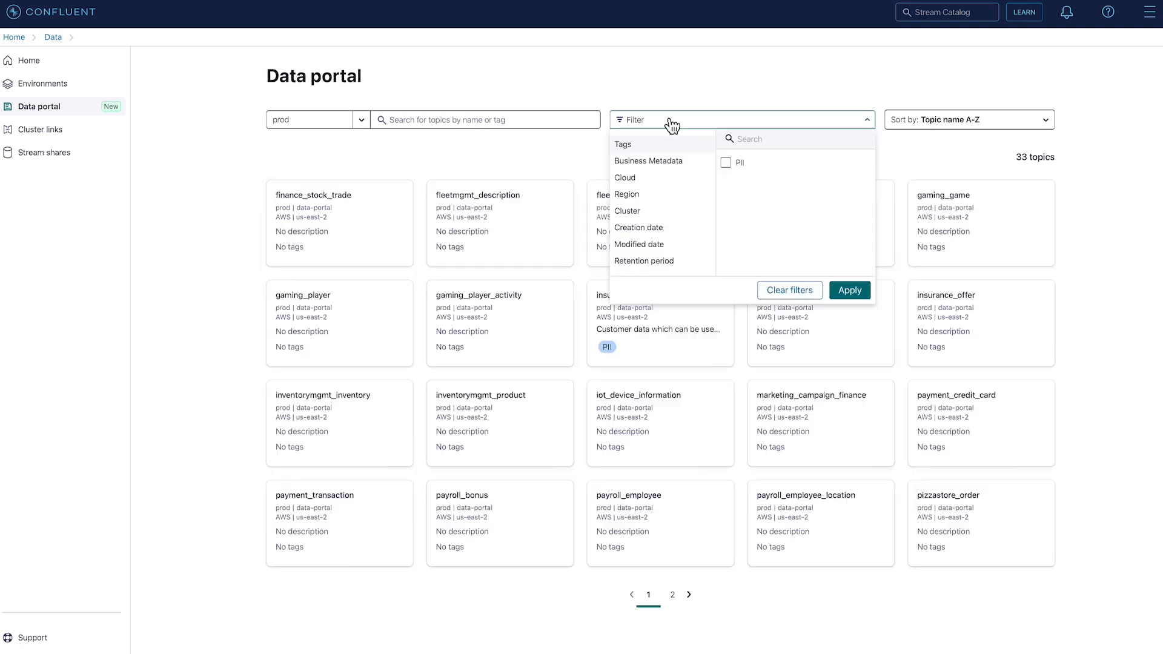
pyautogui.click(659, 160)
pyautogui.click(735, 167)
pyautogui.click(733, 185)
pyautogui.write('Contracts')
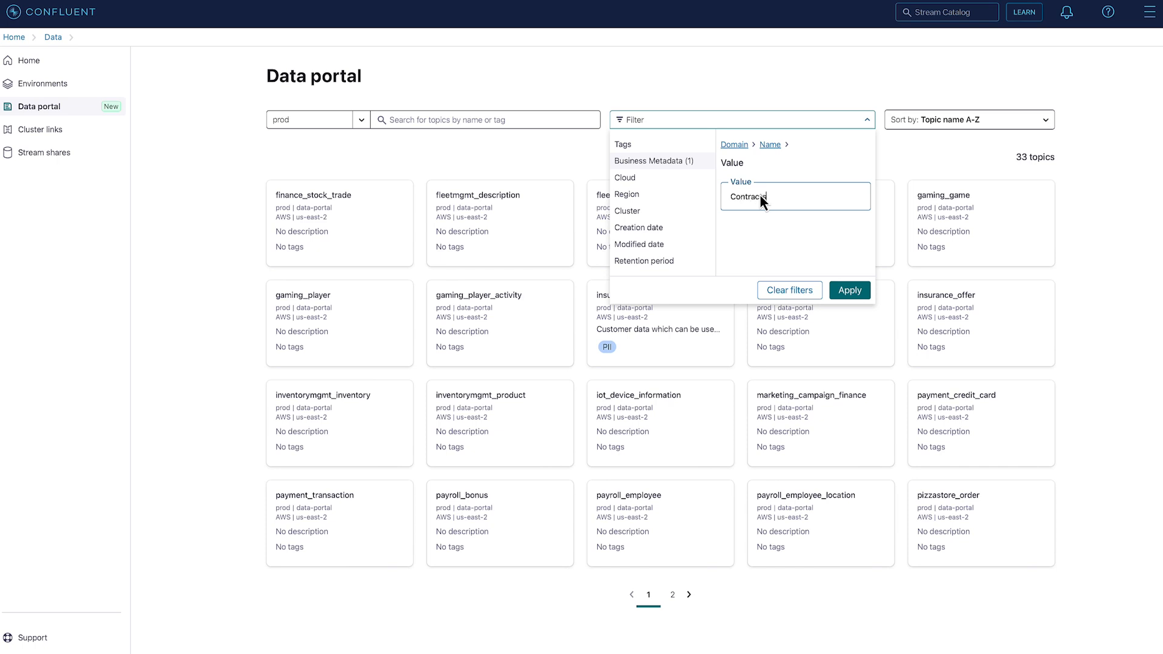
pyautogui.click(852, 291)
pyautogui.click(429, 157)
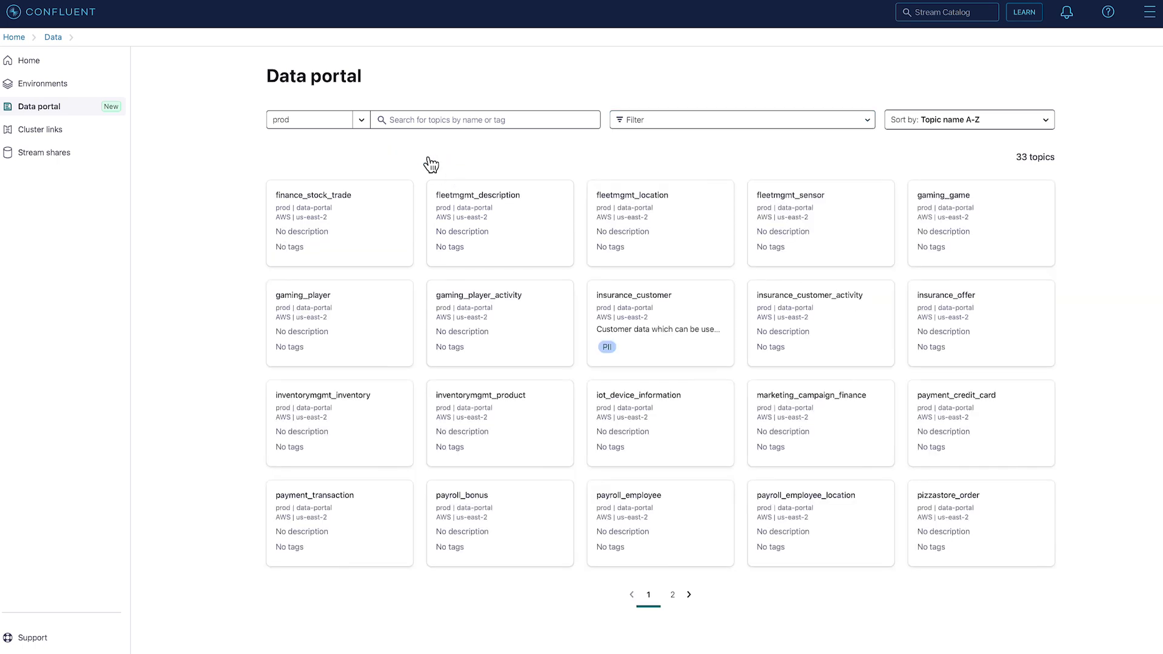
# Filter the topic list by business metadata Domain Name Offers
pyautogui.click(703, 120)
pyautogui.click(648, 160)
pyautogui.click(747, 167)
pyautogui.click(755, 202)
pyautogui.write('Offers')
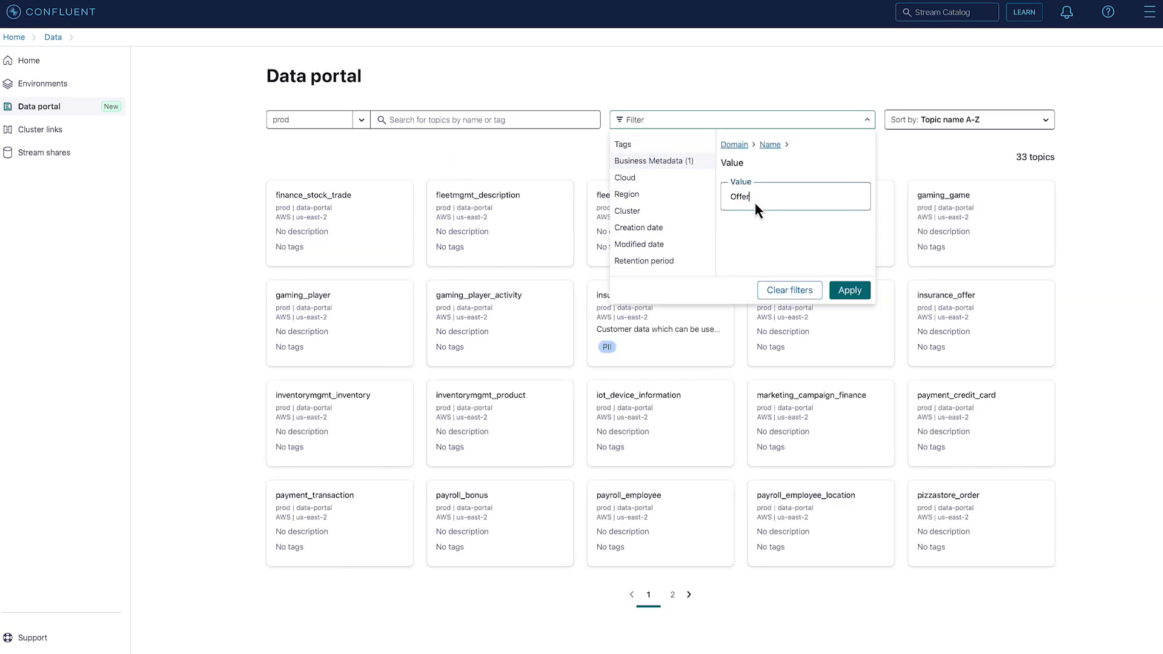
pyautogui.click(854, 291)
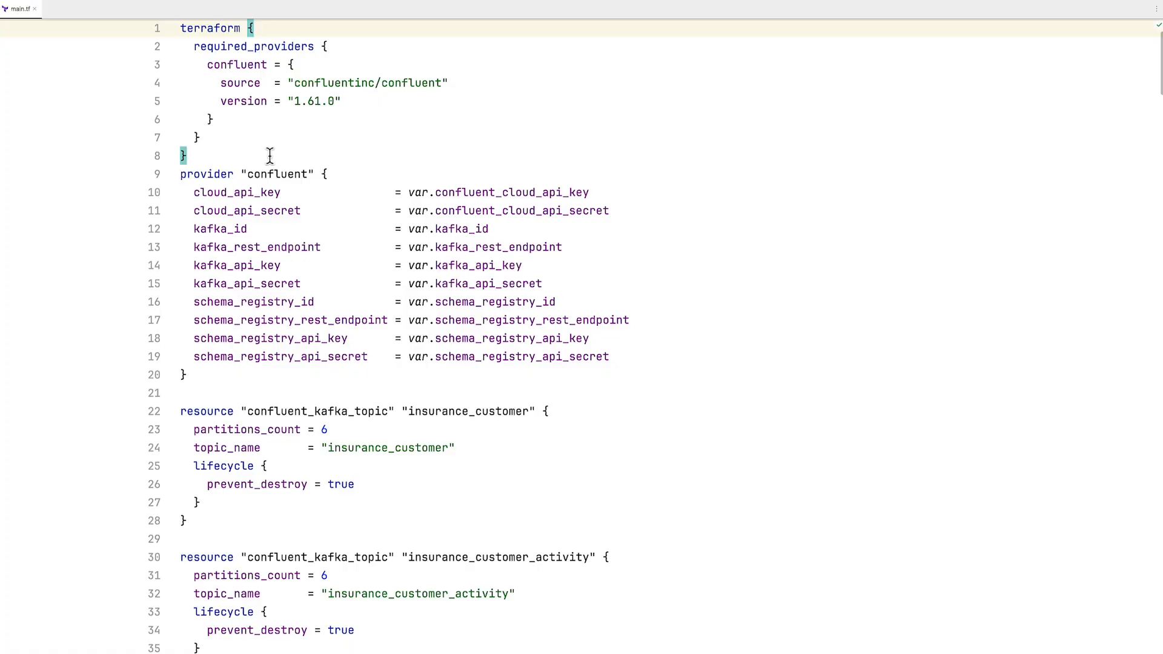
# Examine the confluent_kafka_topic resources in main.tf, starting with insurance_customer
pyautogui.doubleClick(470, 415)
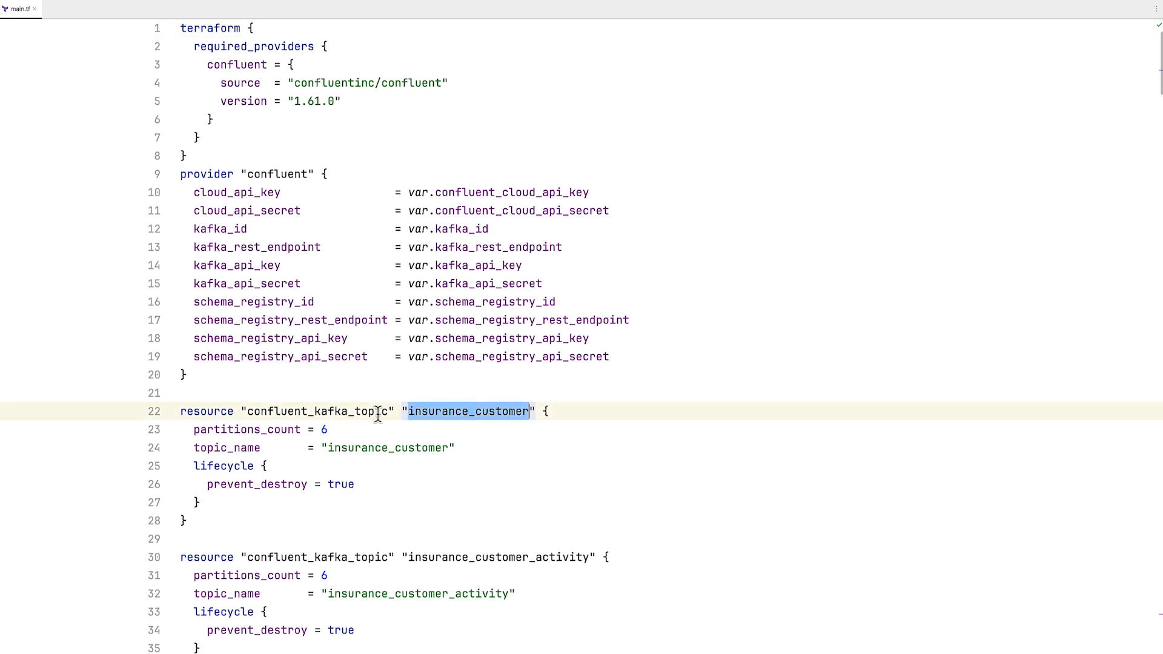
pyautogui.doubleClick(348, 412)
pyautogui.scroll(-14, 431, 470)
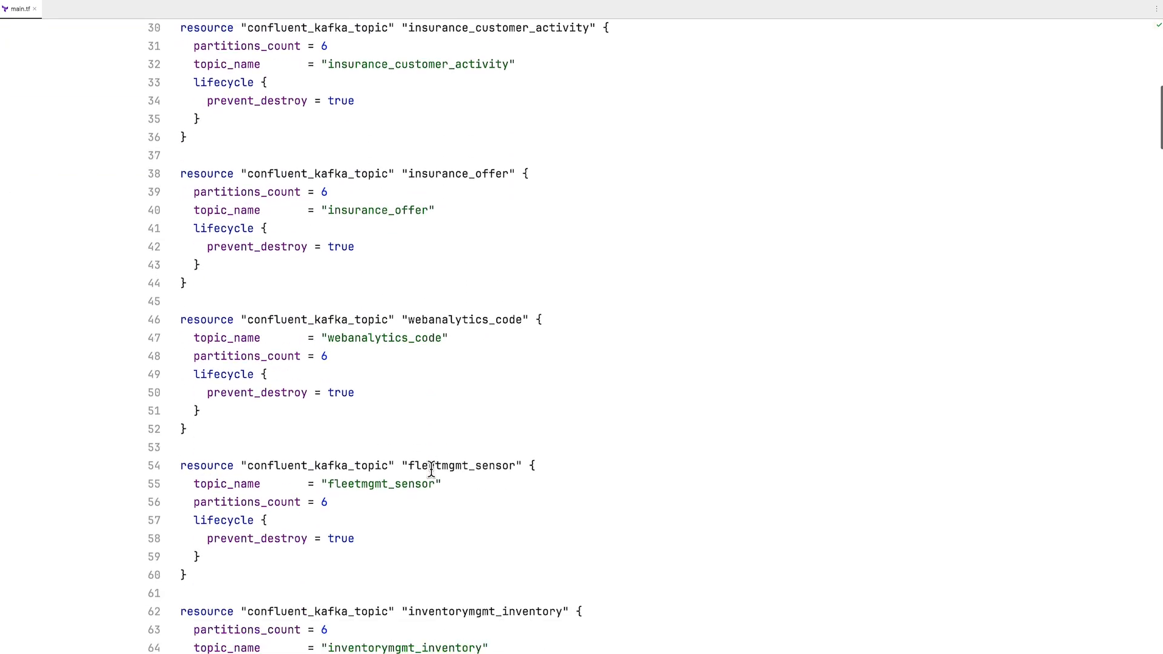
pyautogui.scroll(-2, 431, 469)
# Go to line 287 of main.tf and review the Domain business metadata resource and its topic bindings
pyautogui.press('super+l')
pyautogui.write('287')
pyautogui.press('Return')
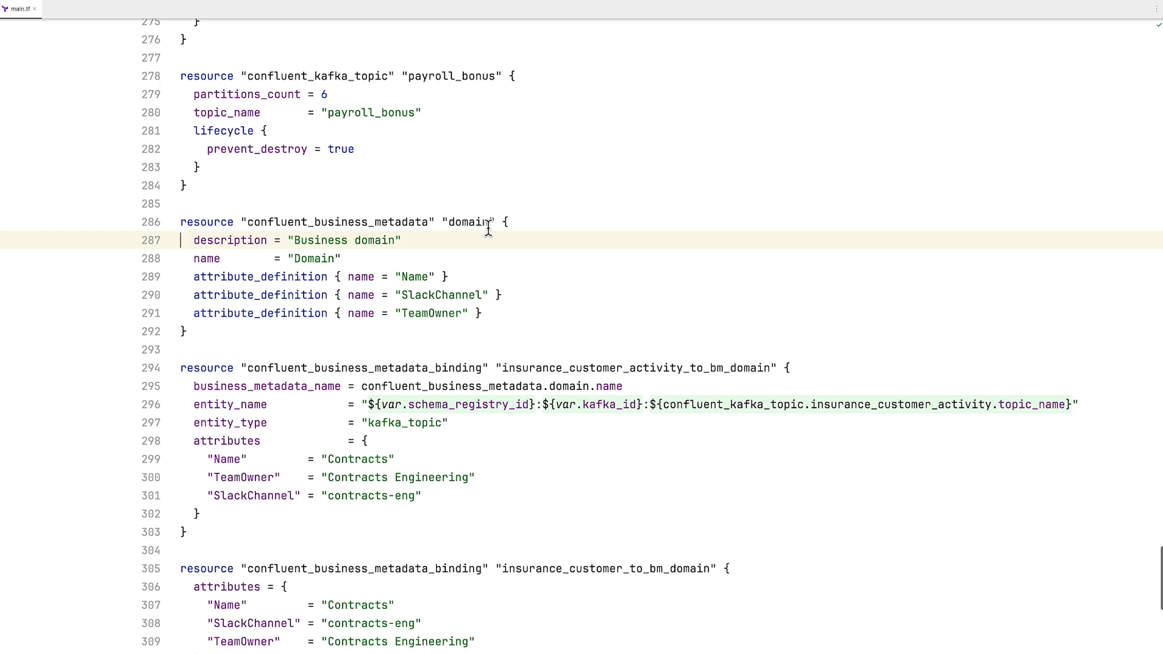
pyautogui.click(448, 220)
pyautogui.scroll(-2, 636, 363)
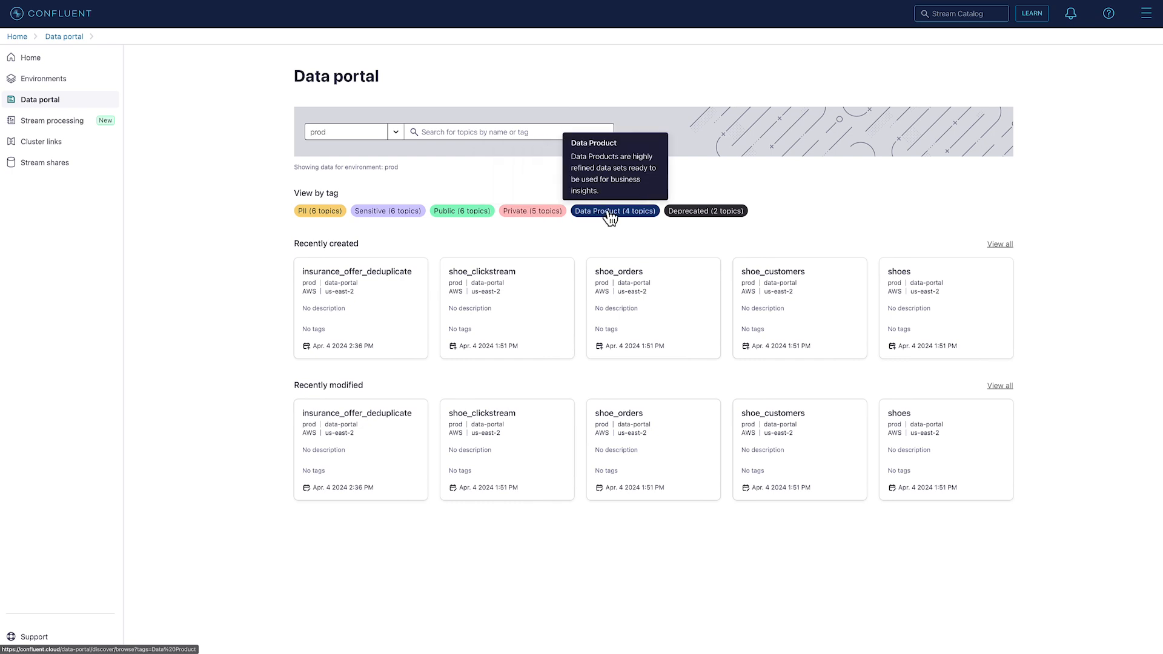
# List the topics tagged Deprecated and look through the Deprecation notice attributes in the business metadata filter
pyautogui.click(696, 212)
pyautogui.click(643, 112)
pyautogui.click(643, 152)
pyautogui.click(742, 175)
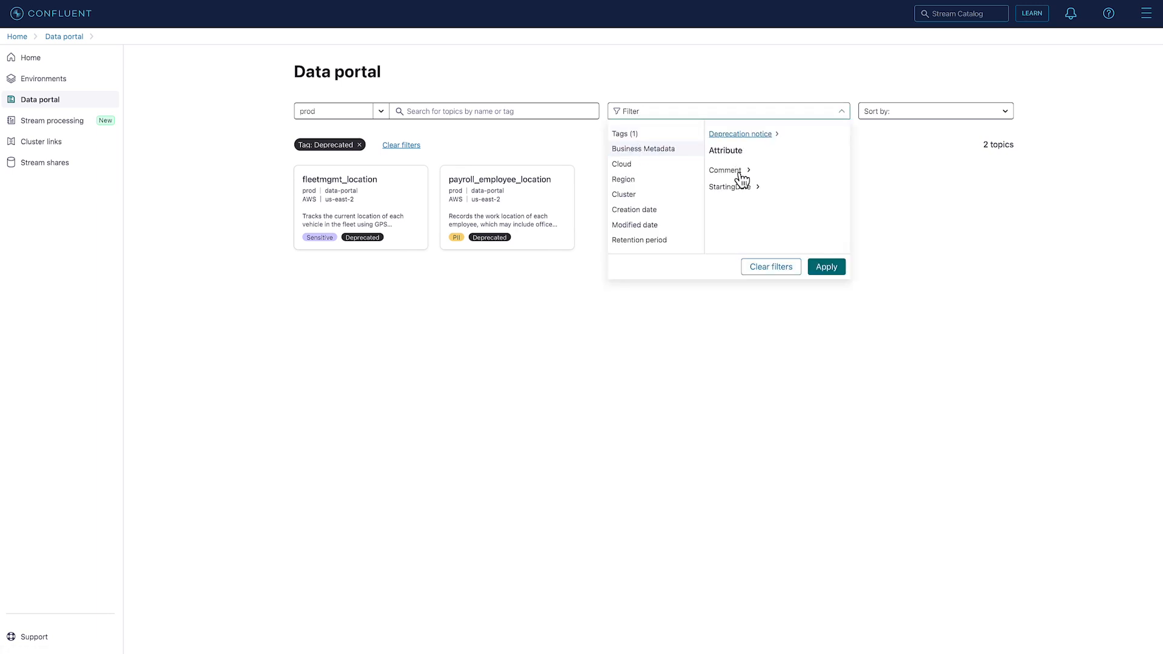
pyautogui.click(826, 268)
# Open the details of payroll_employee_location and fleetmgmt_location and read the deprecation notice of each
pyautogui.click(517, 219)
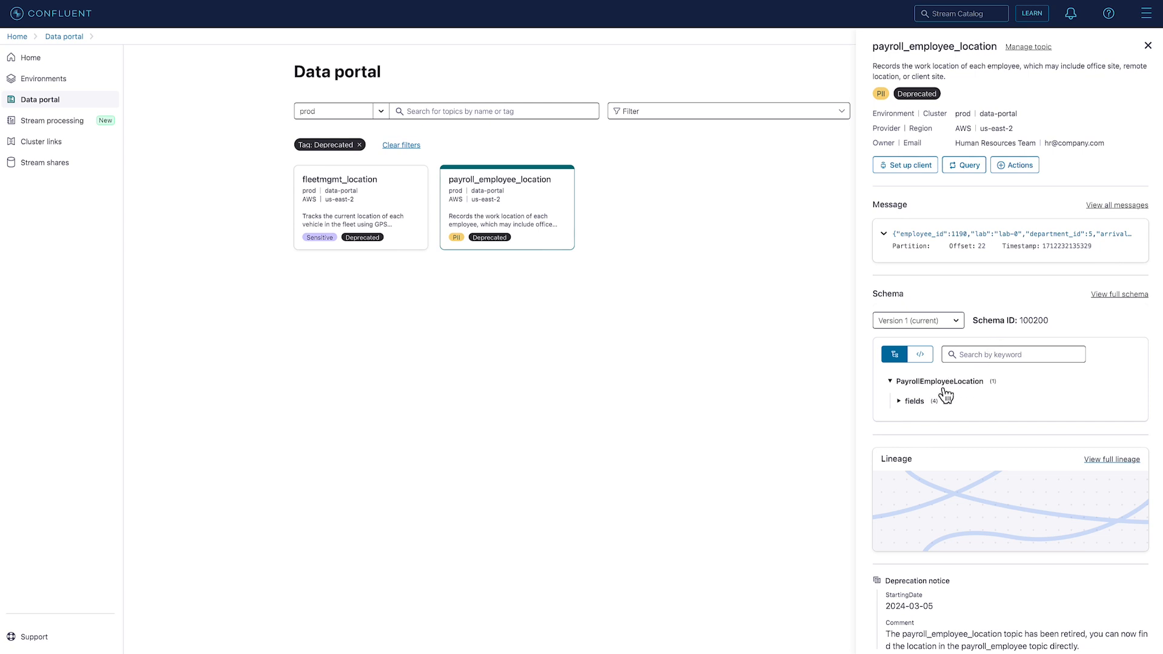
pyautogui.scroll(-2, 907, 587)
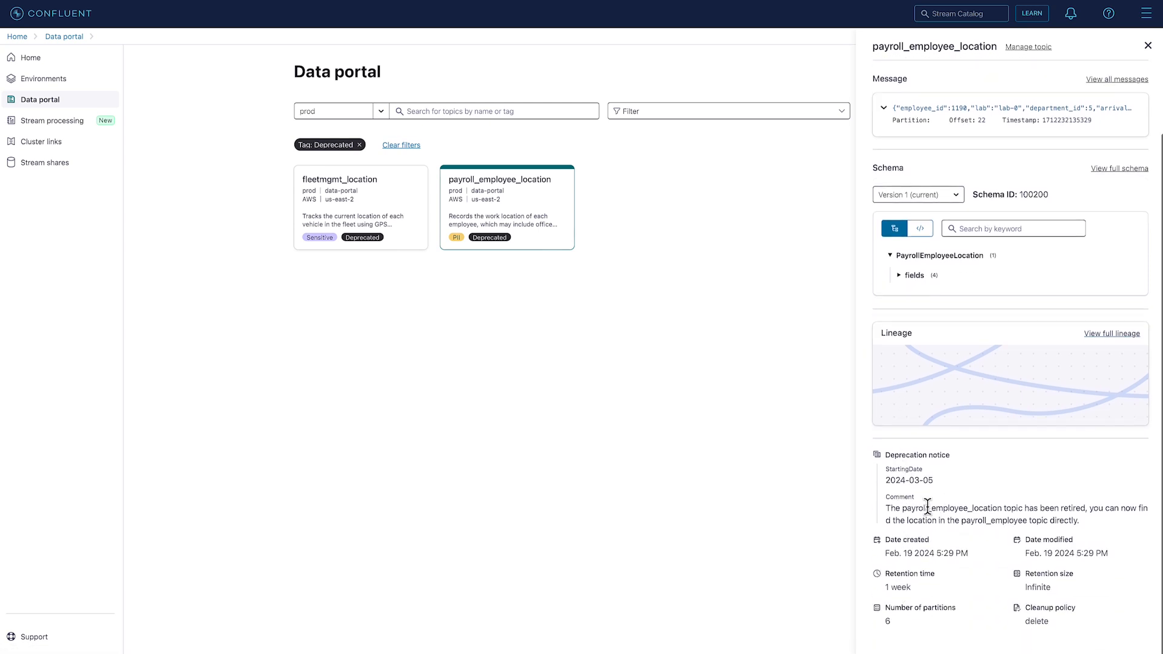
pyautogui.click(391, 194)
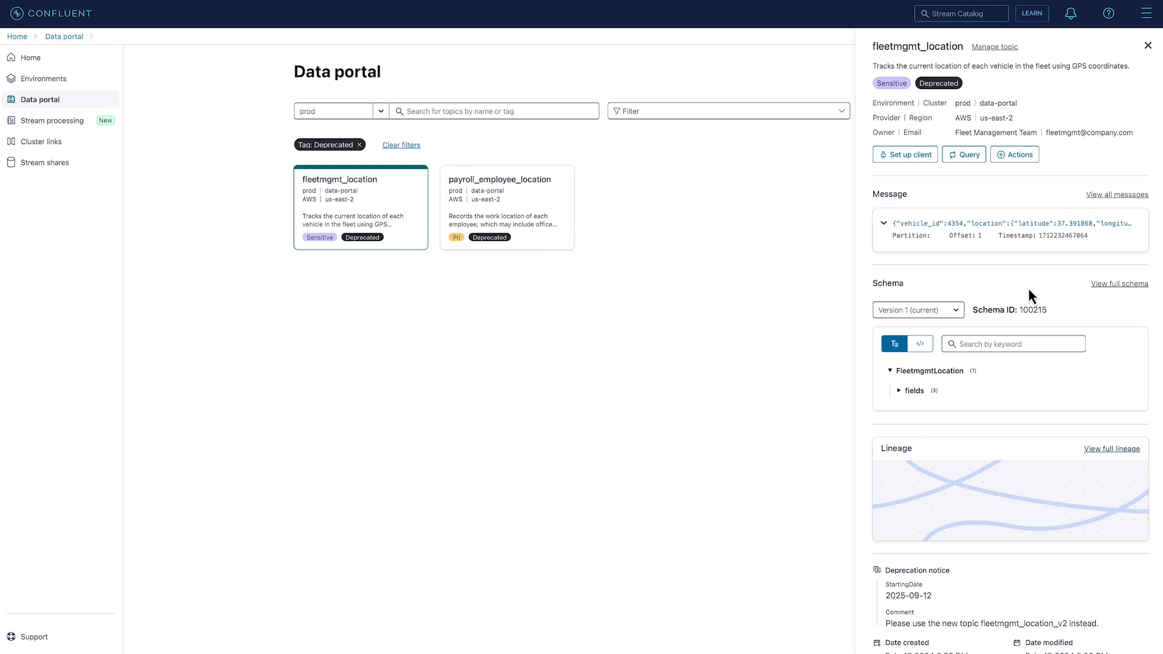
pyautogui.scroll(-2, 999, 460)
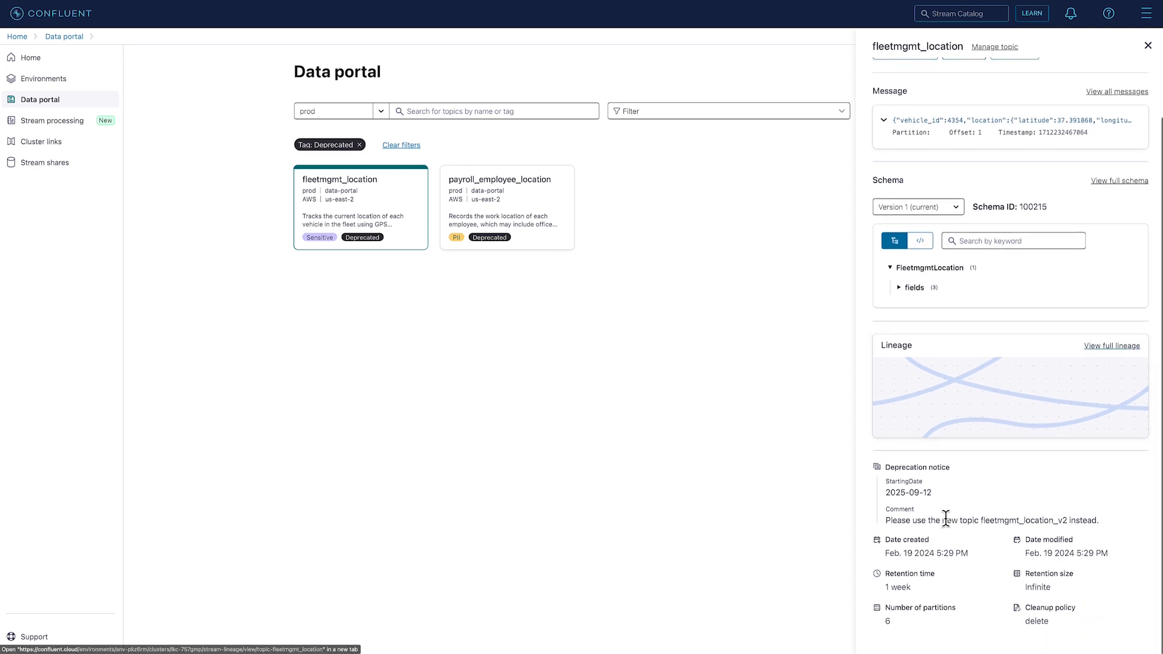